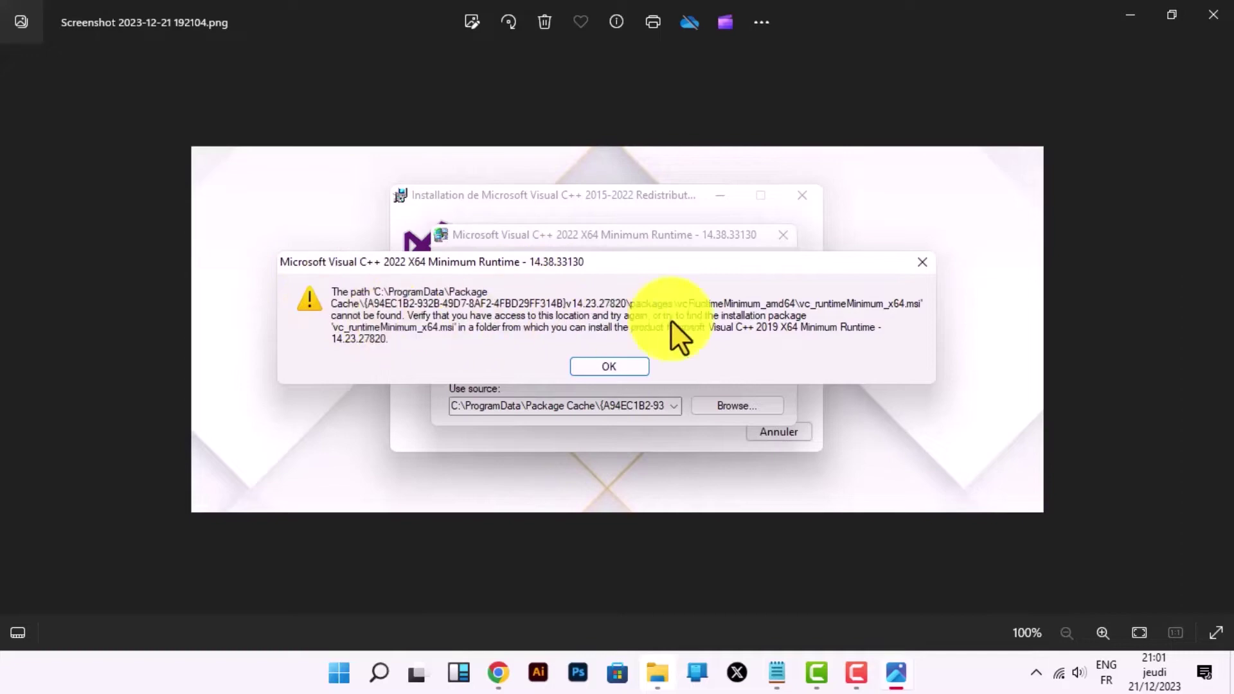
Step: Examine the screenshot of the Visual C++ runtime installation error and close the image and its folder window
scroll(717, 302, up, 3)
drag(545, 308, 680, 285)
scroll(659, 305, down, 1)
scroll(665, 312, down, 1)
click(1171, 15)
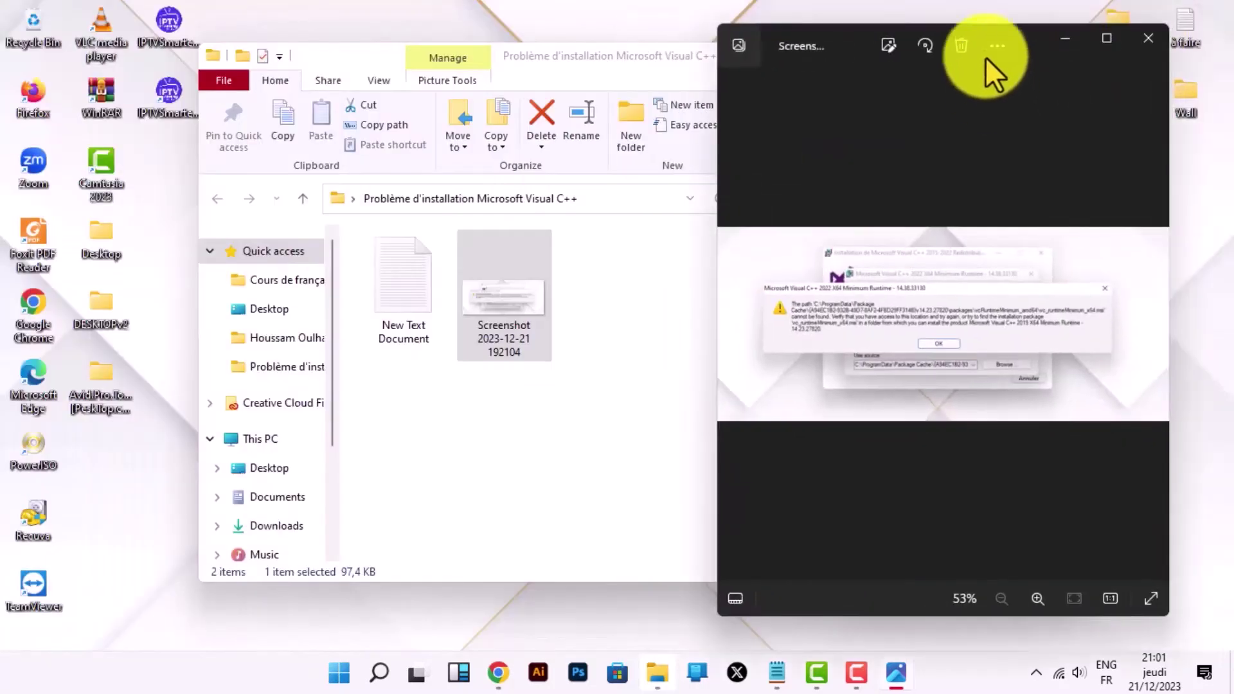
drag(715, 127, 377, 159)
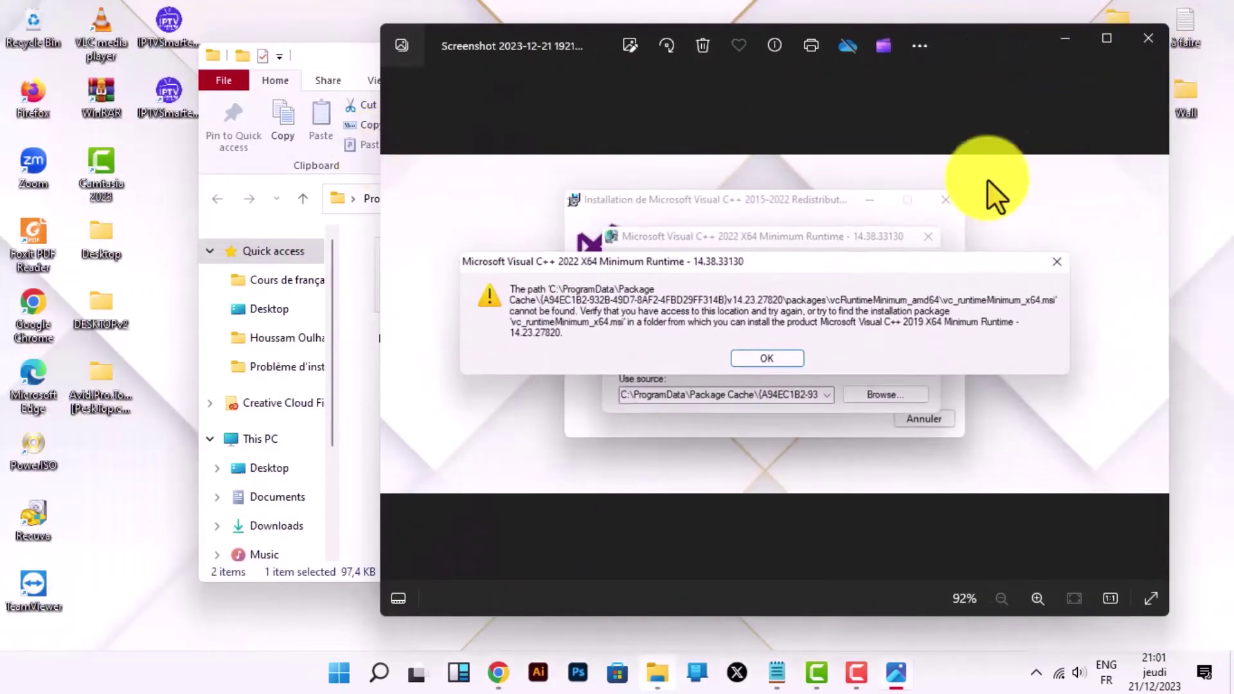
click(1150, 40)
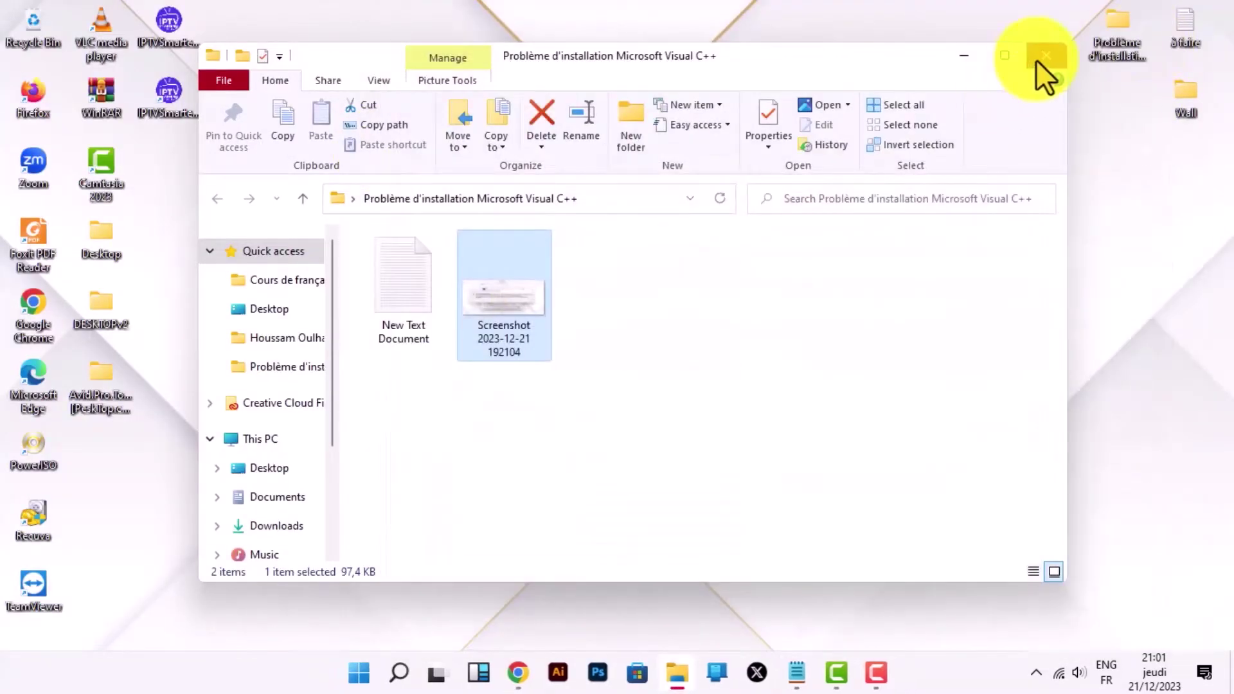
click(1043, 72)
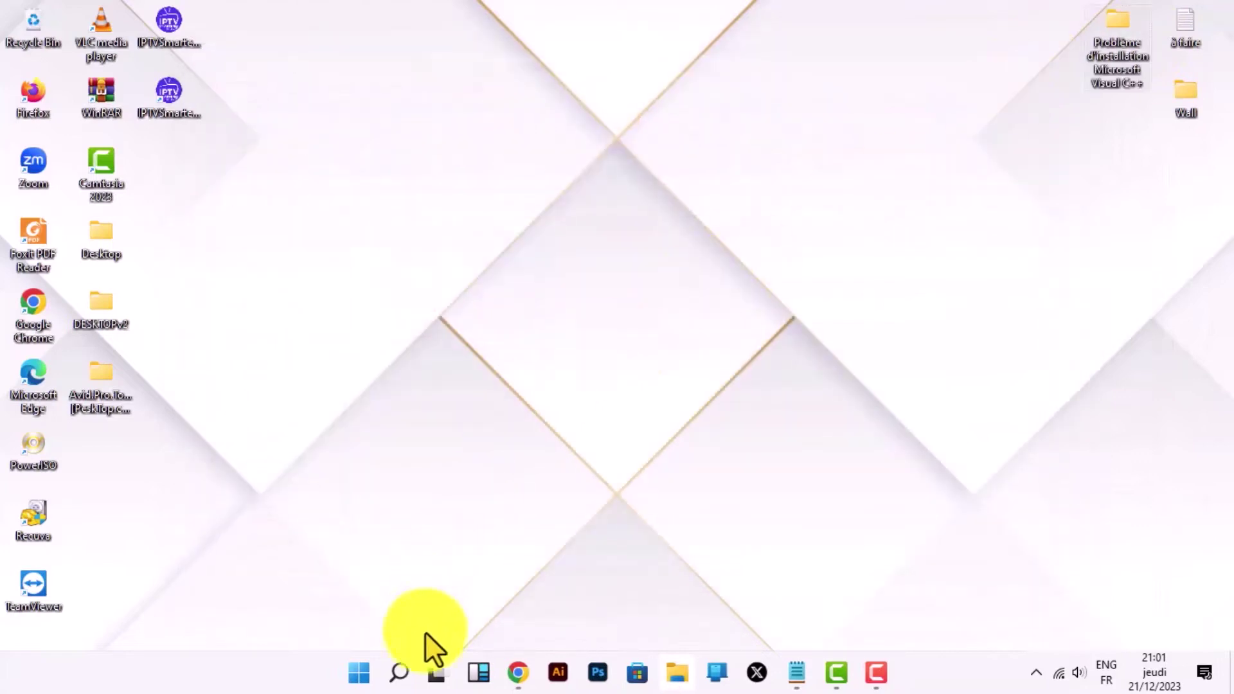
Step: Open the Control Panel and go to Programs and Features to list the installed programs
click(403, 671)
text(pann)
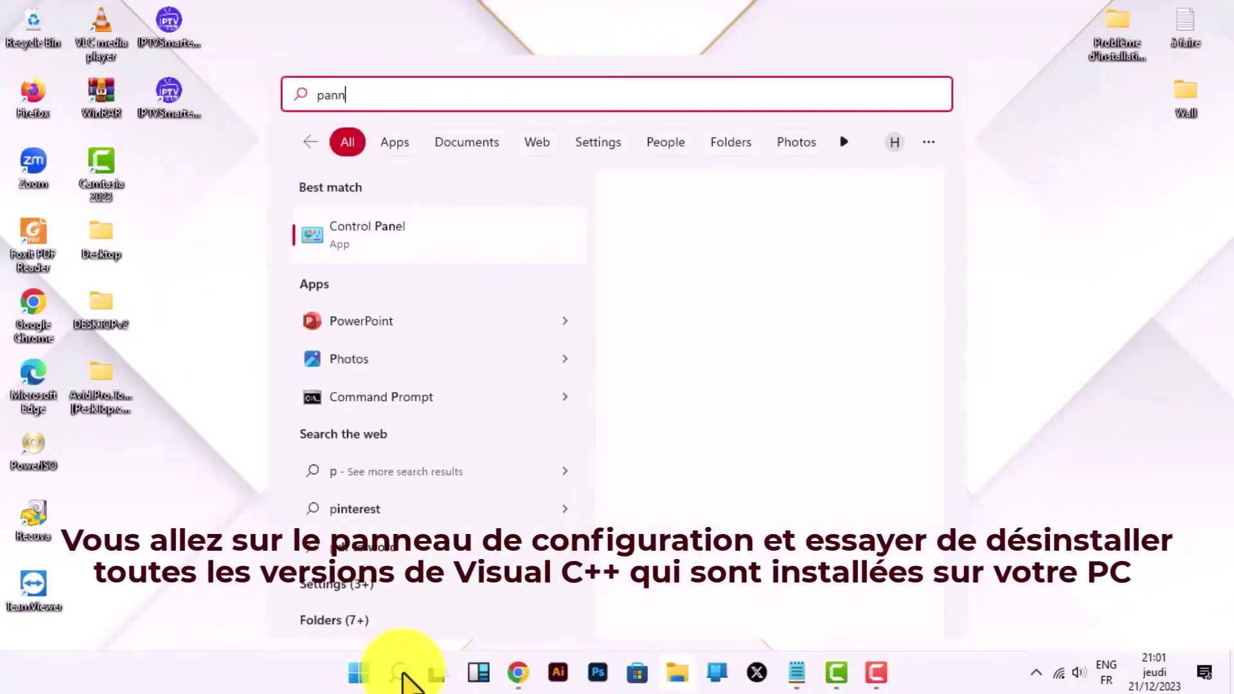
text(e)
click(389, 226)
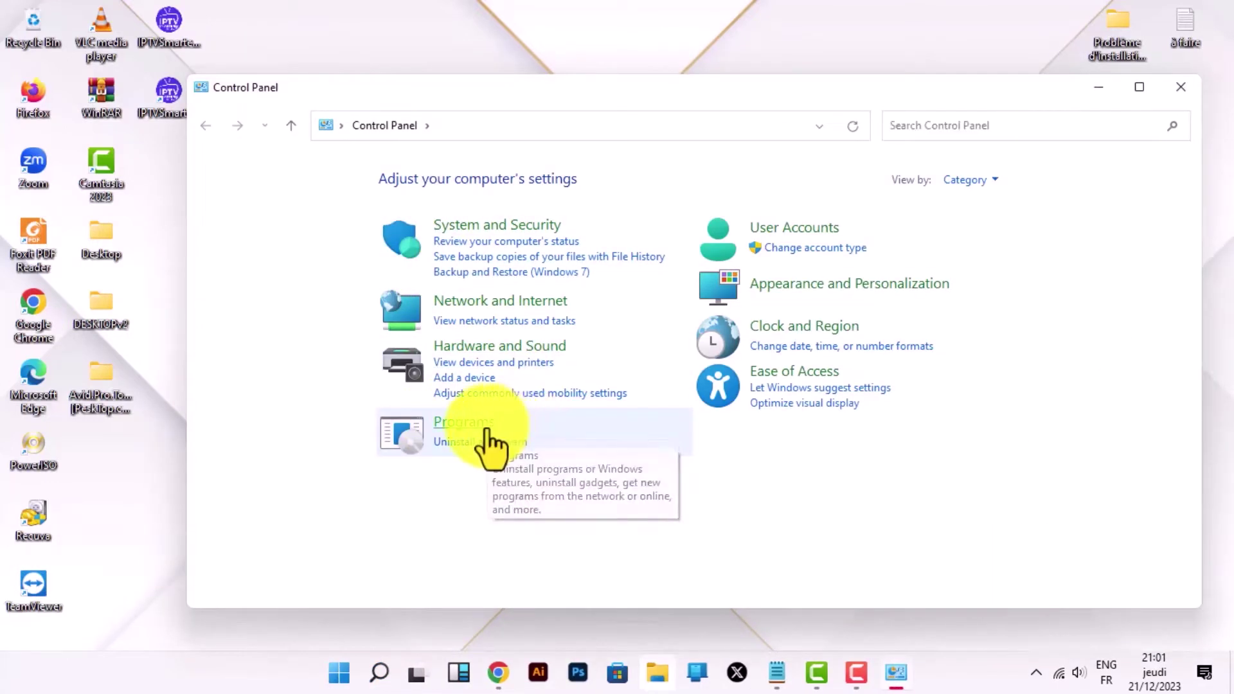
click(487, 431)
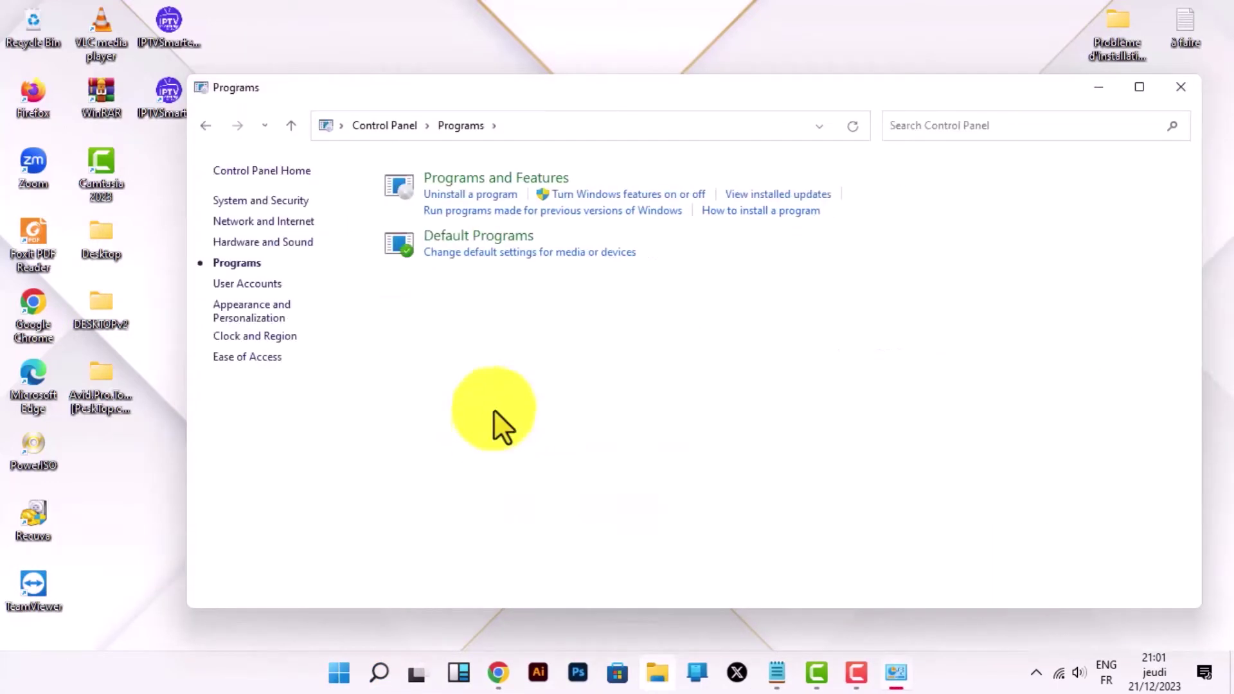
click(502, 185)
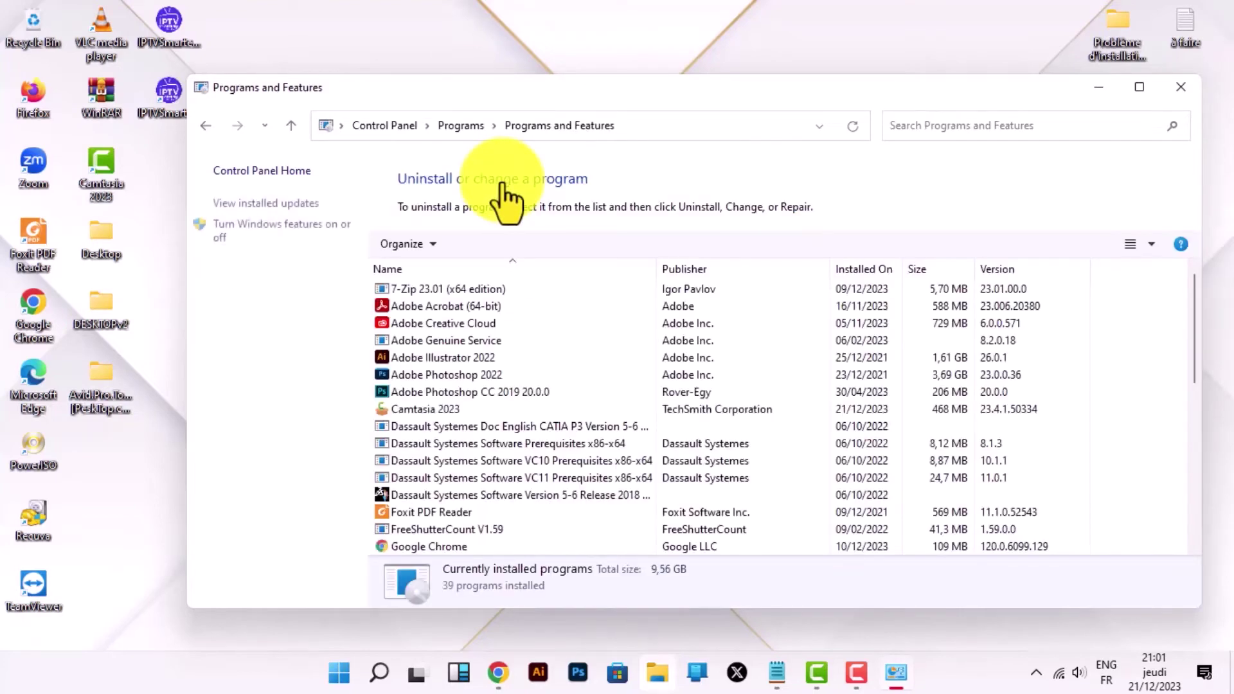
Step: Uninstall Microsoft Visual C++ 2013 Redistributable (x64) and close its setup dialog
drag(1195, 315, 1185, 426)
click(557, 429)
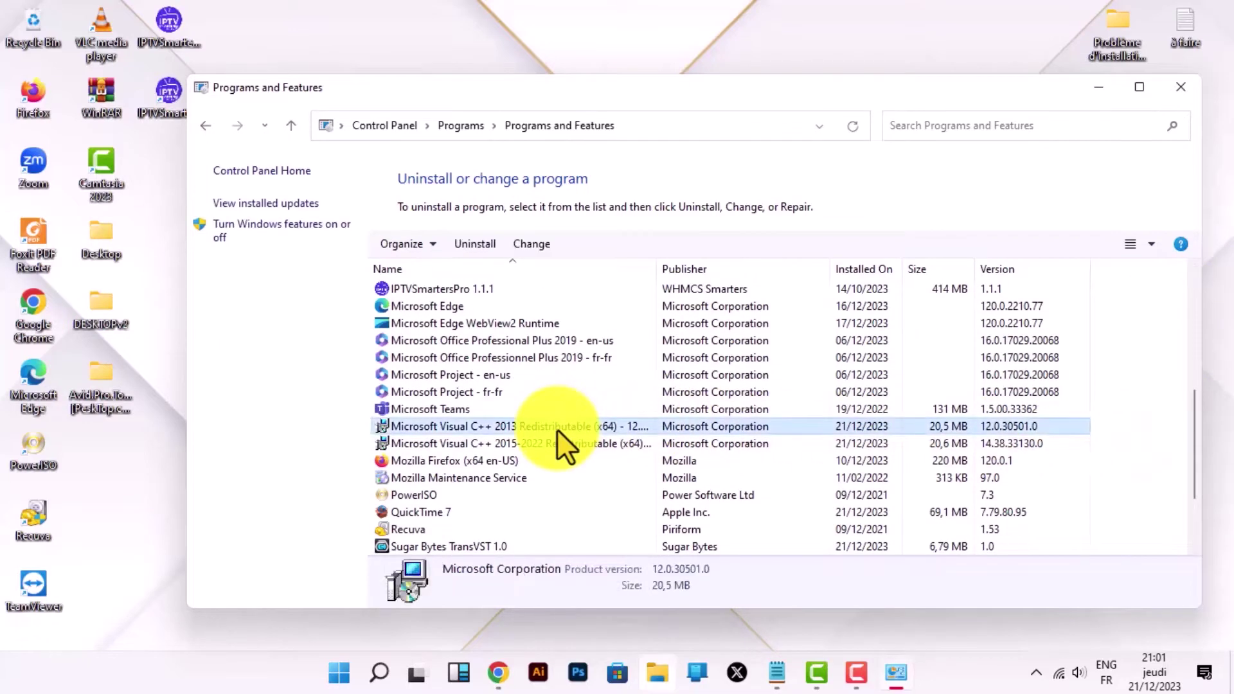
click(474, 245)
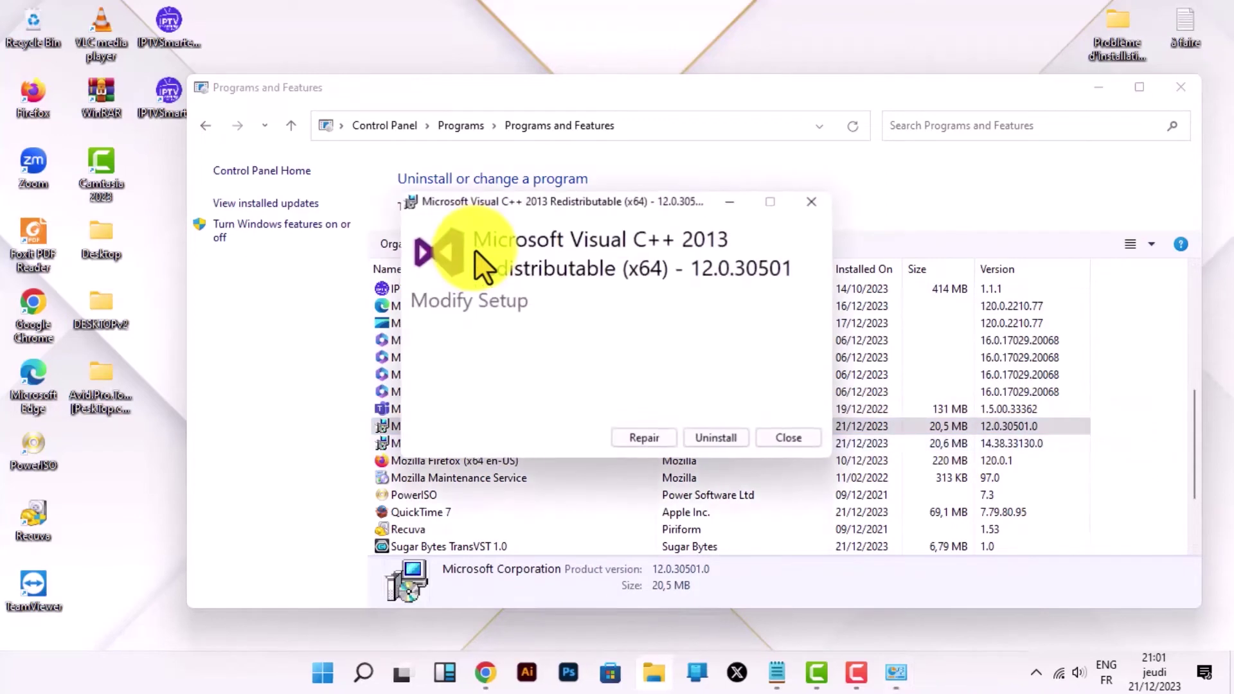
click(715, 436)
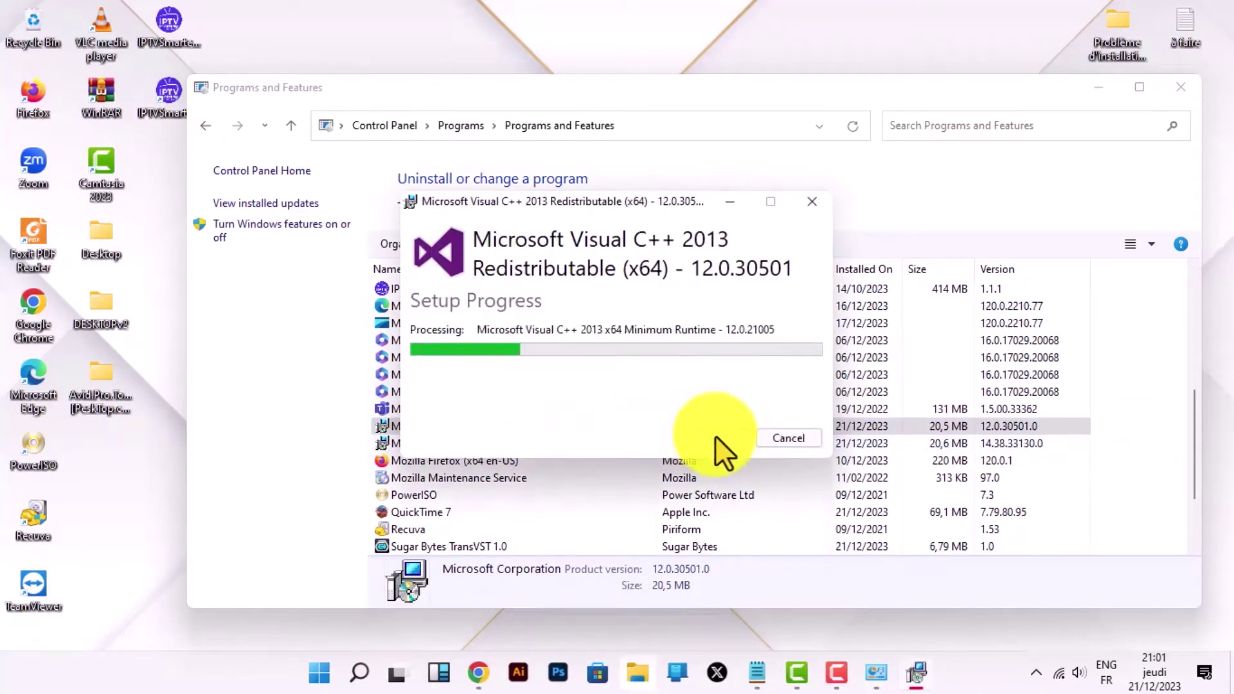
click(801, 436)
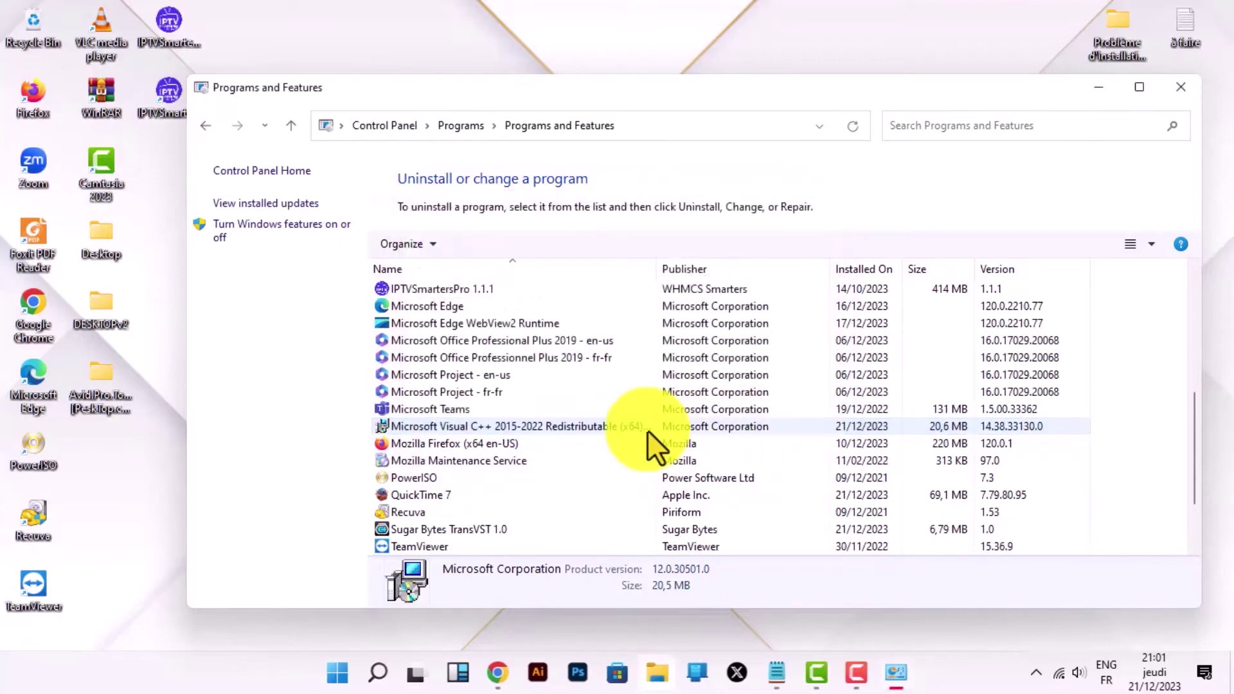
Step: Uninstall Microsoft Visual C++ 2015-2022 Redistributable (x64), and close the program list after checking it for other Visual C++ versions
click(493, 428)
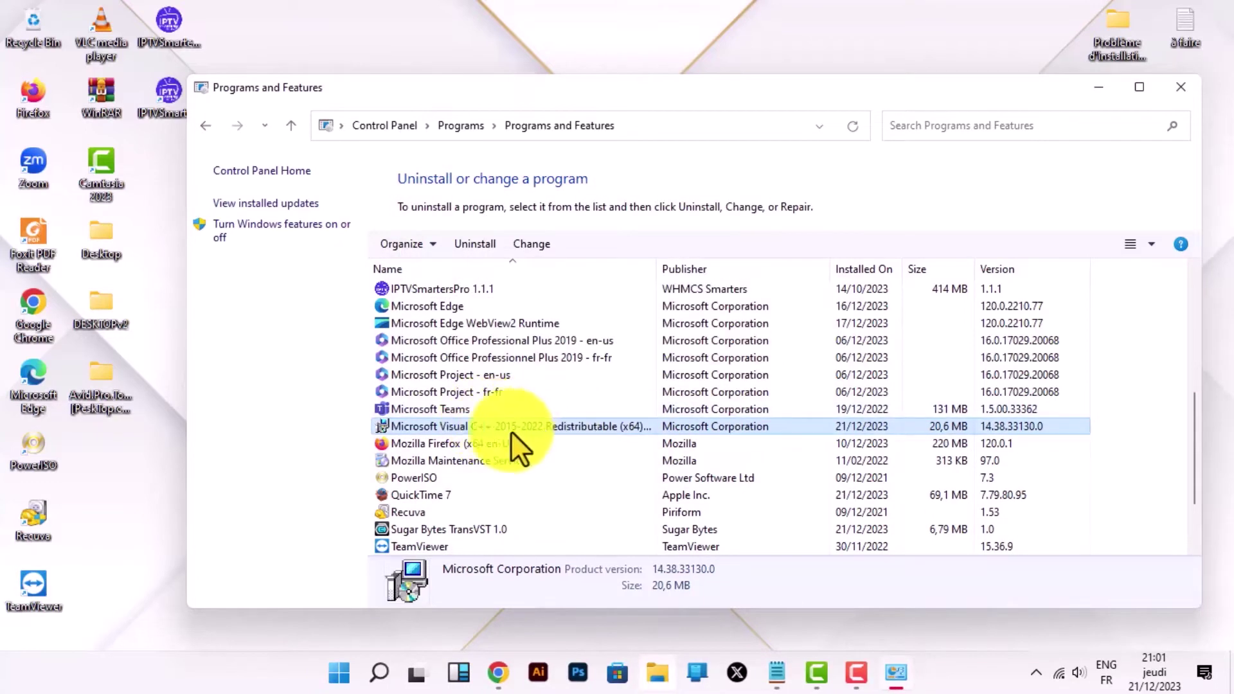
click(491, 248)
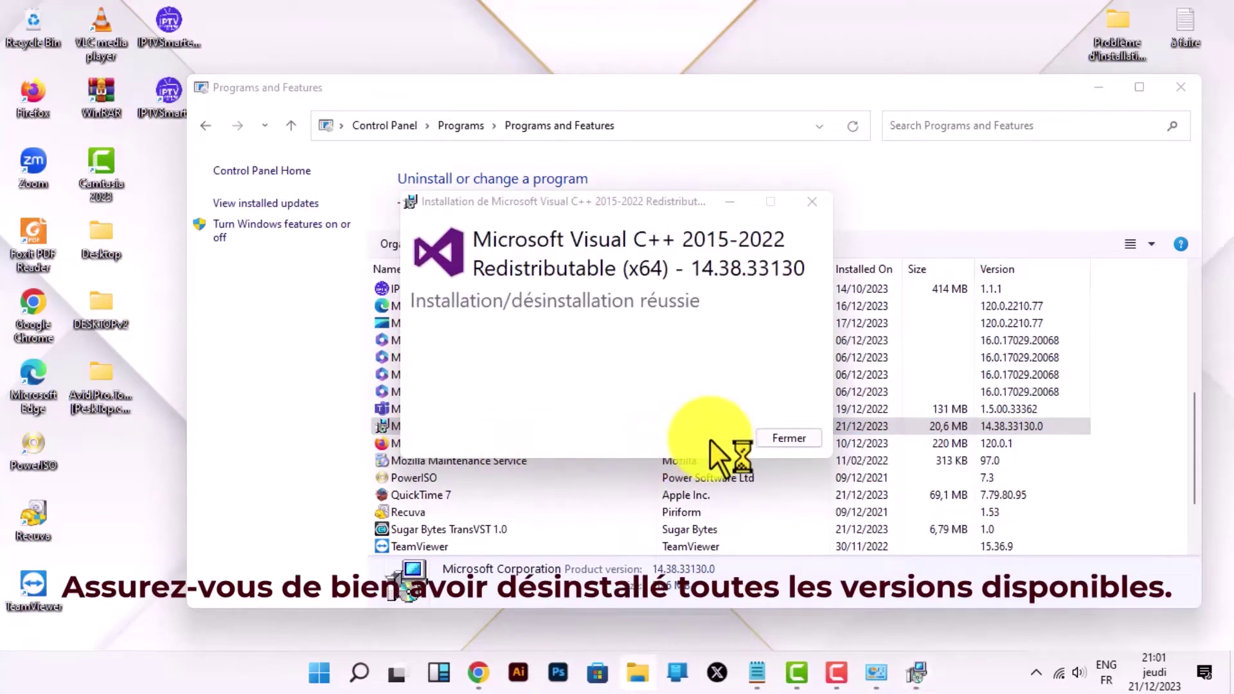
click(784, 437)
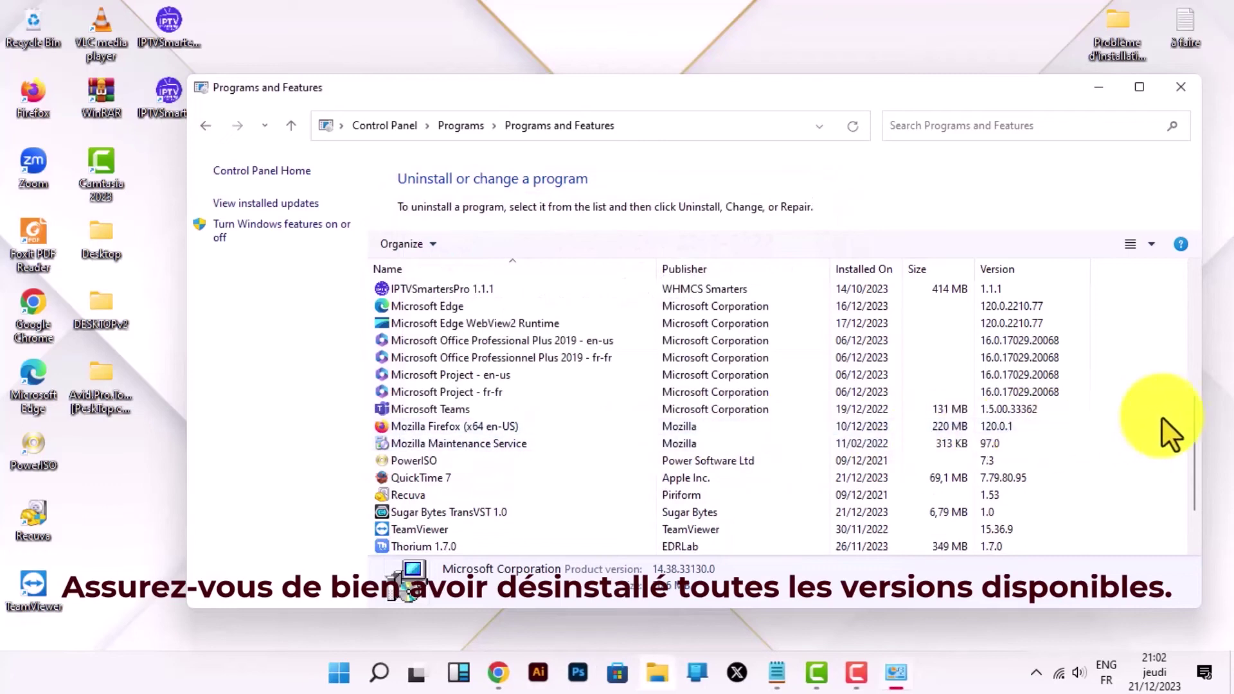
drag(1193, 428, 1171, 475)
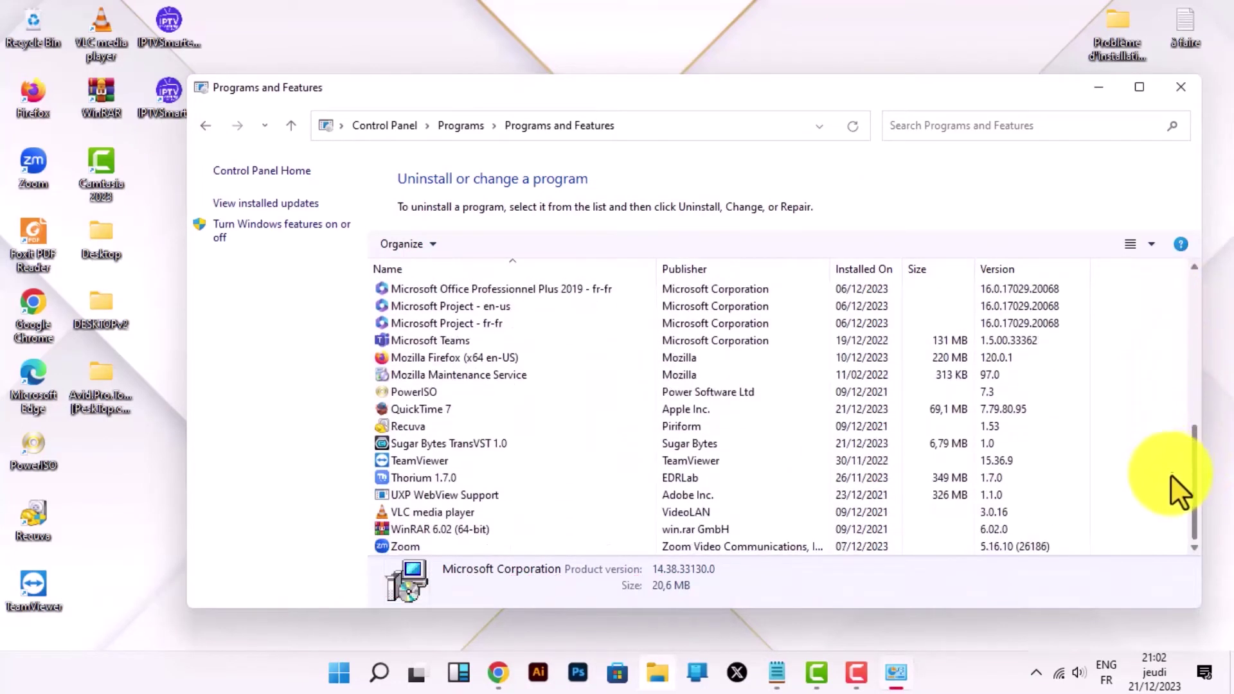
click(1176, 88)
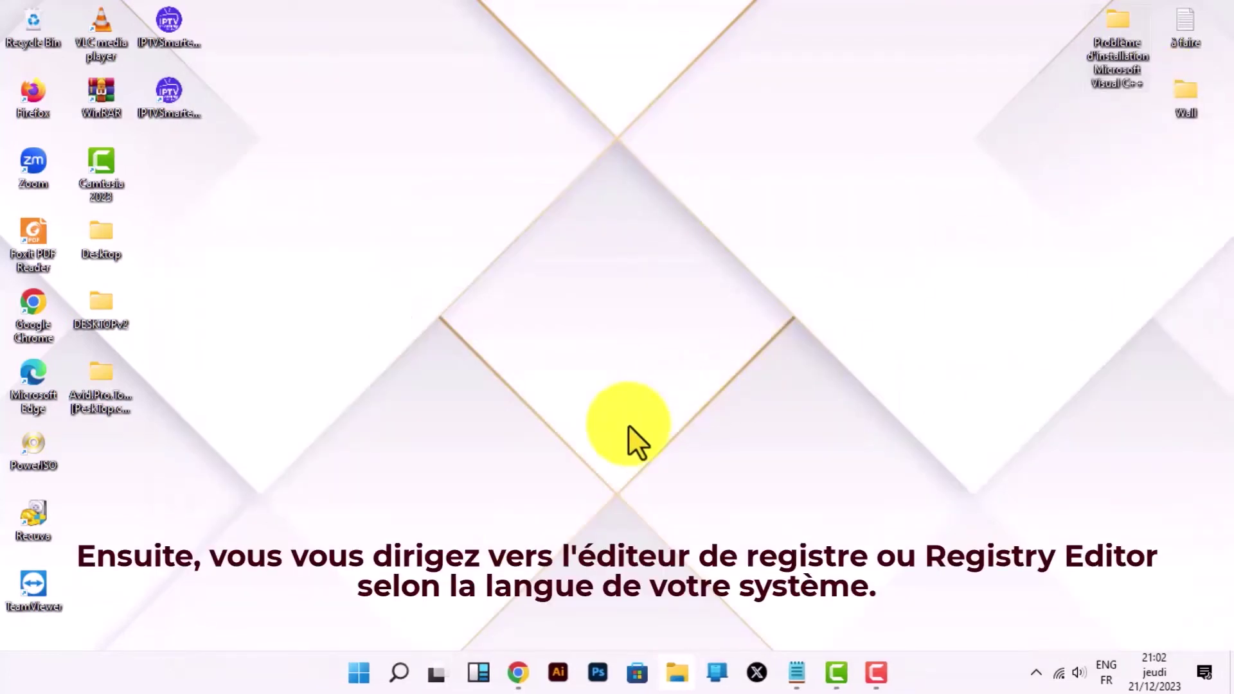
Step: Search Windows for "regi" and open the Registry Editor
click(397, 672)
text(re)
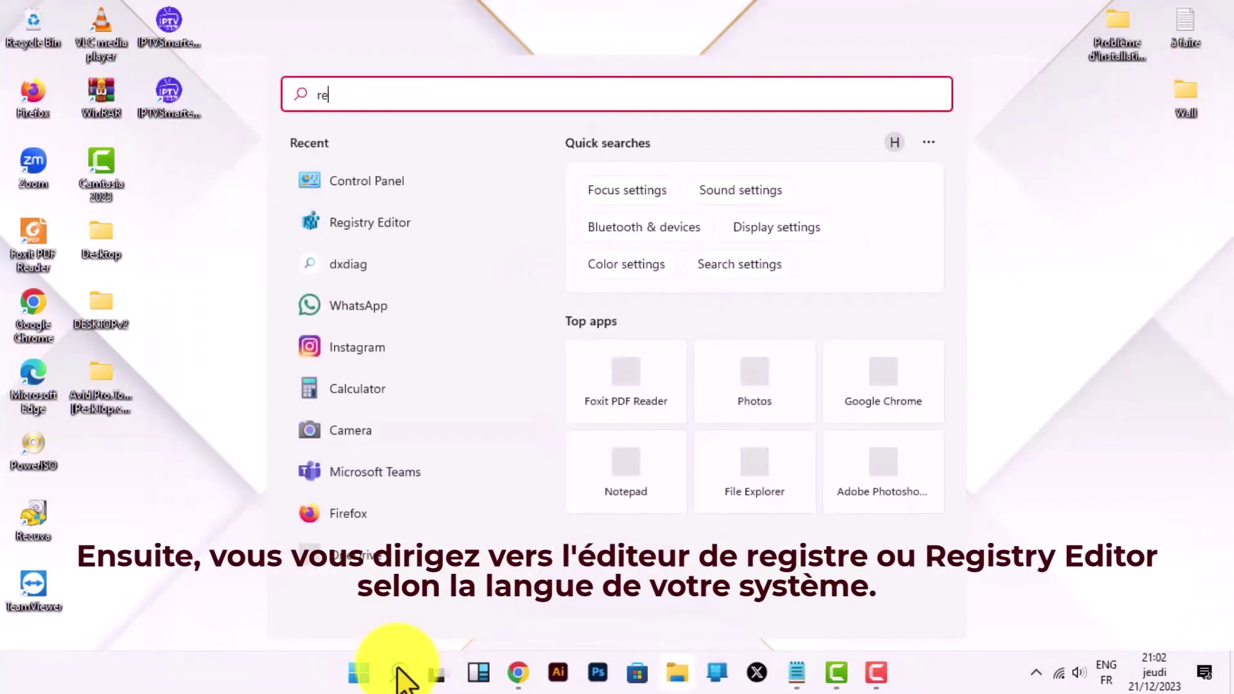
text(gi)
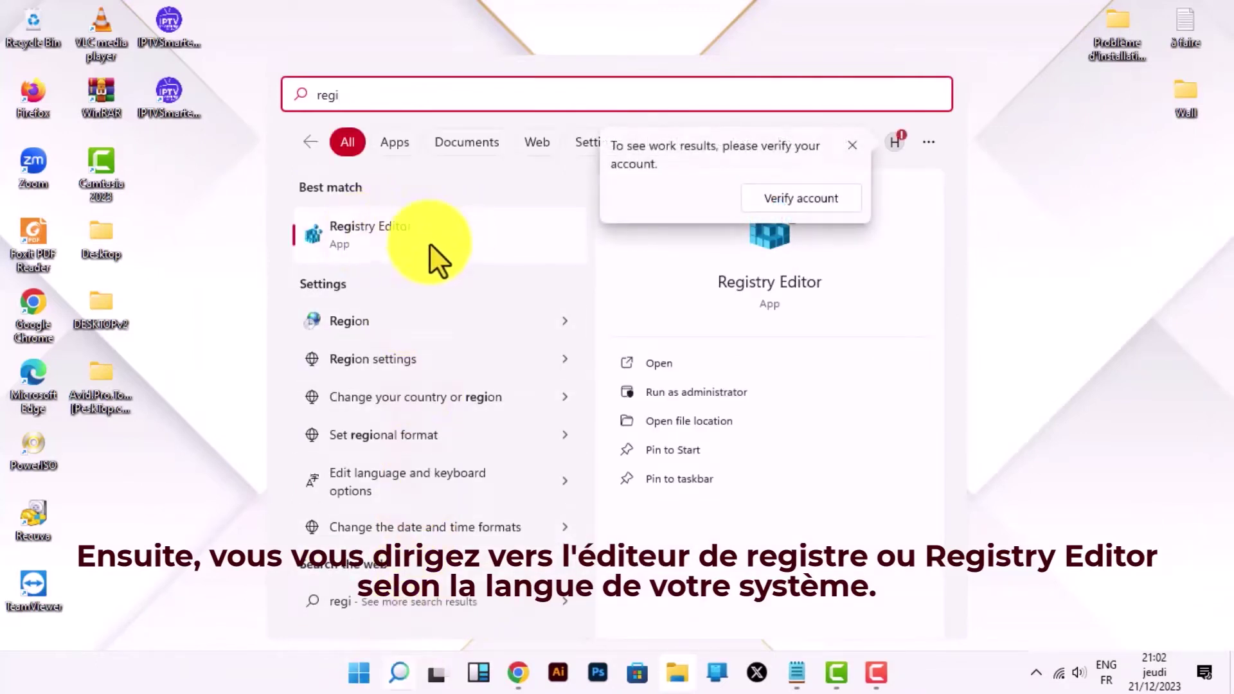
click(386, 237)
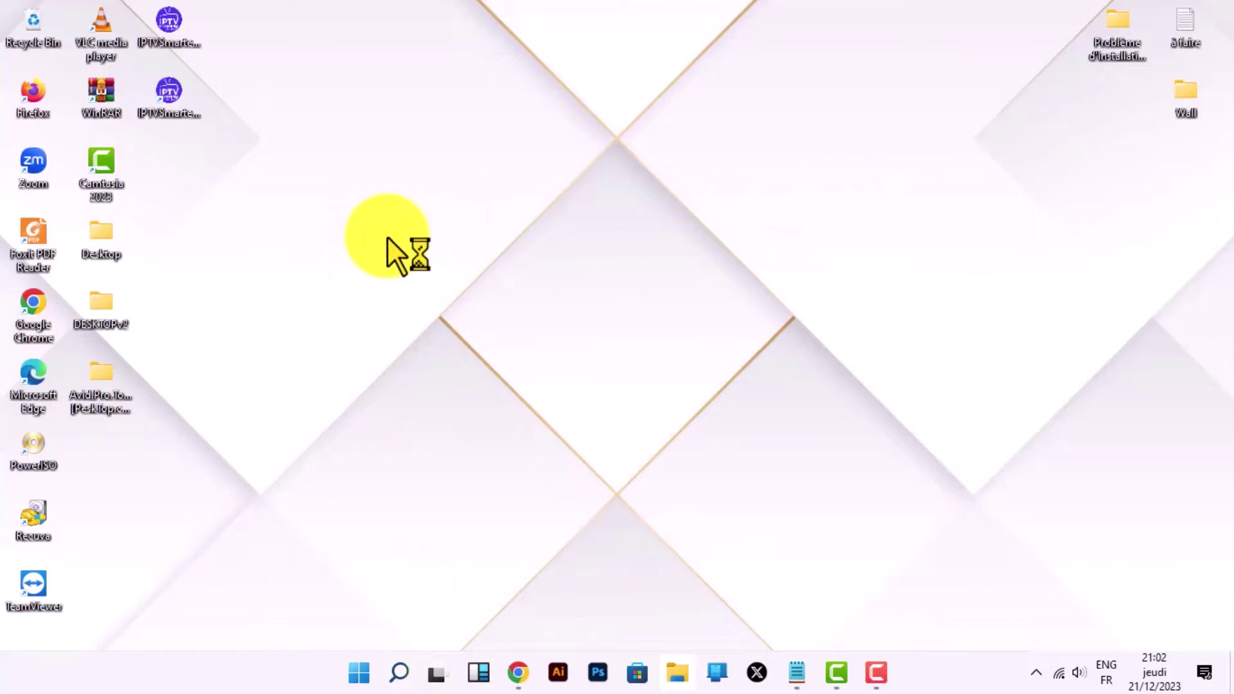
Step: Make the Registry Editor window smaller, move it fully into view and narrow the key tree so the values are visible
drag(697, 30, 870, 166)
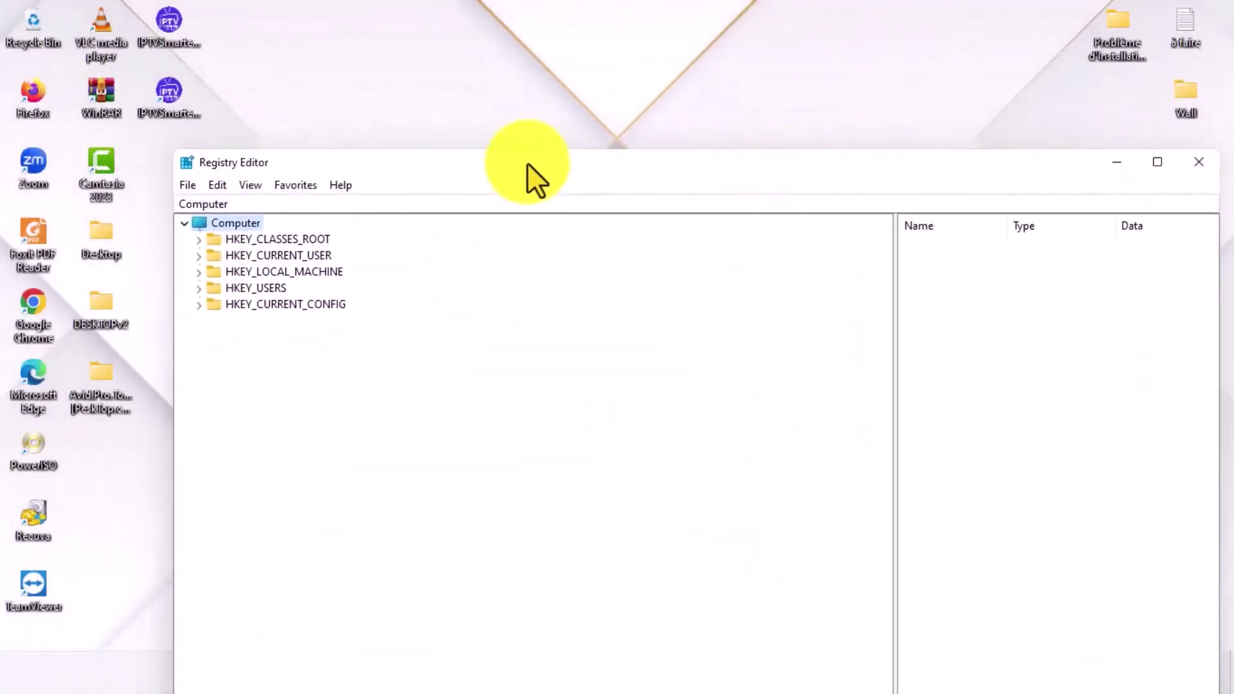
drag(981, 163, 931, 132)
click(931, 4)
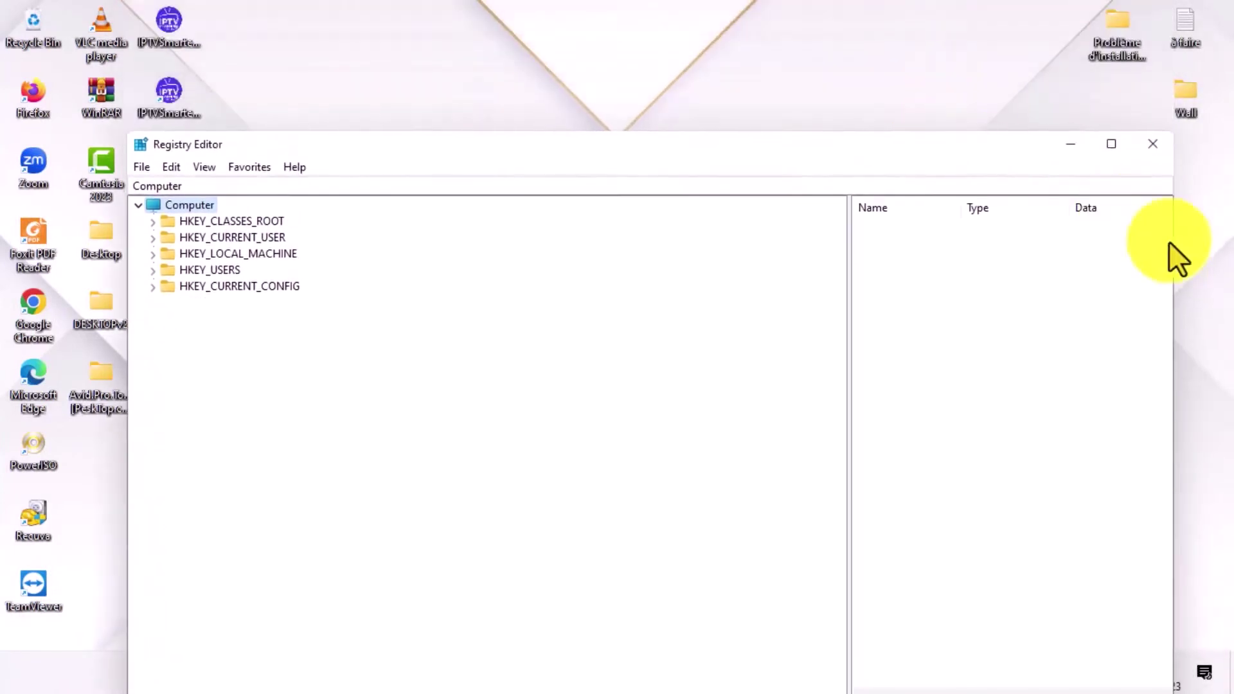
drag(1173, 263, 855, 269)
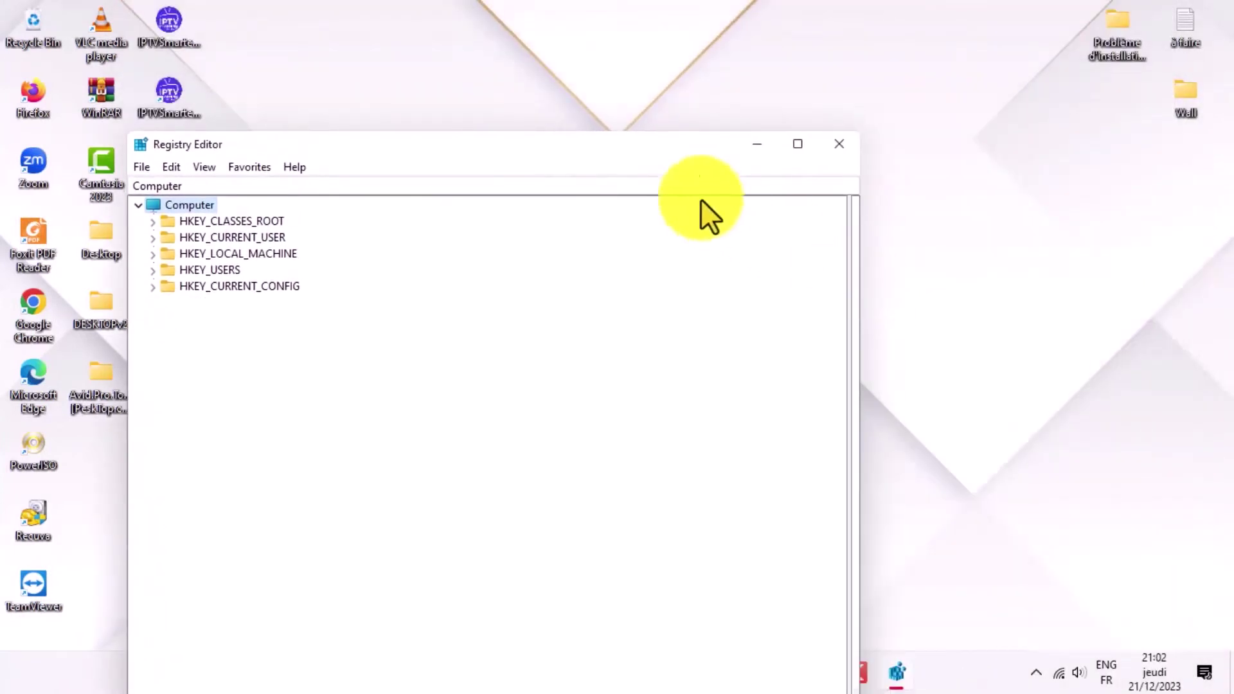
drag(677, 129, 749, 71)
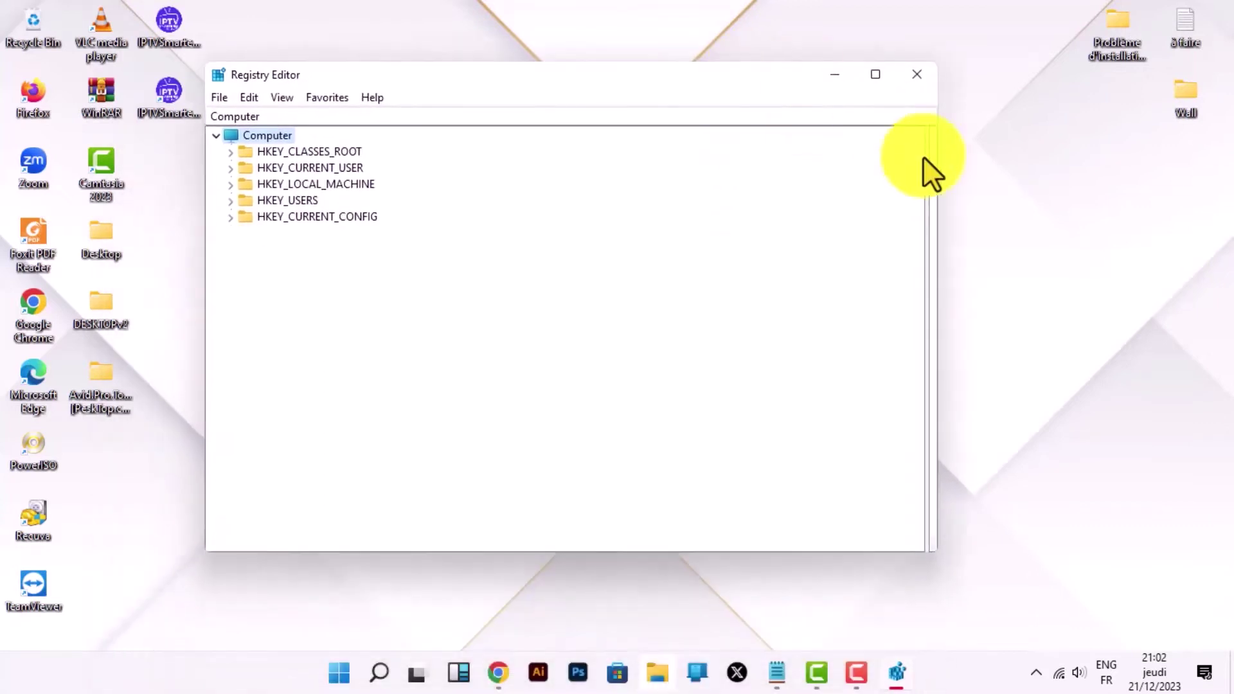
drag(925, 198, 488, 199)
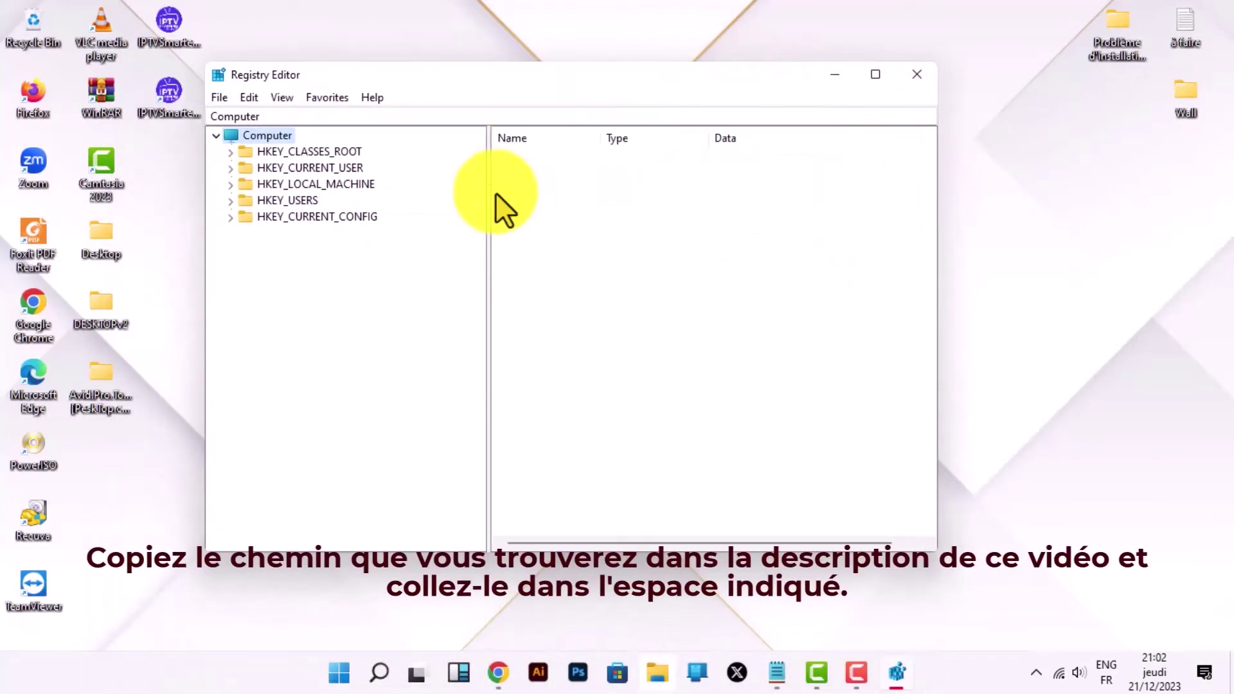
drag(593, 91, 726, 142)
Step: Copy the registry path from the Notepad document and go to Computer\HKEY_LOCAL_MACHINE\SOFTWARE\Classes\Installer\Products in the Registry Editor
click(403, 170)
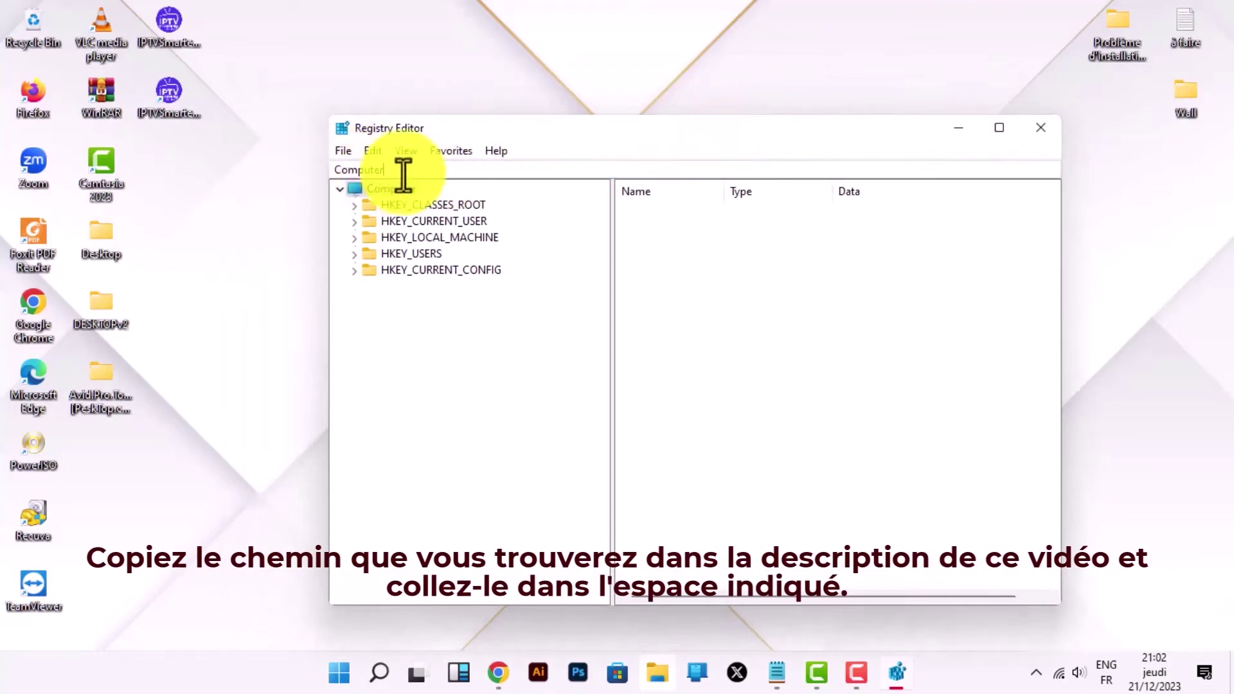
click(777, 672)
drag(864, 163, 390, 166)
key(ctrl+c)
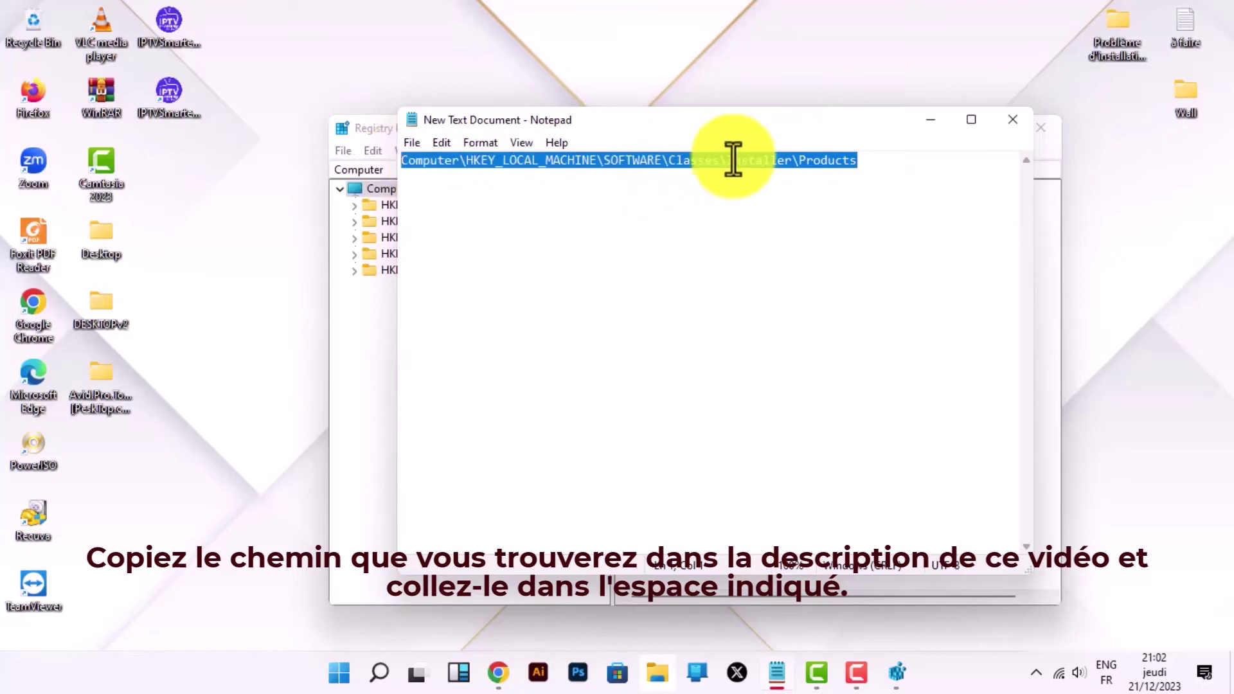
click(930, 119)
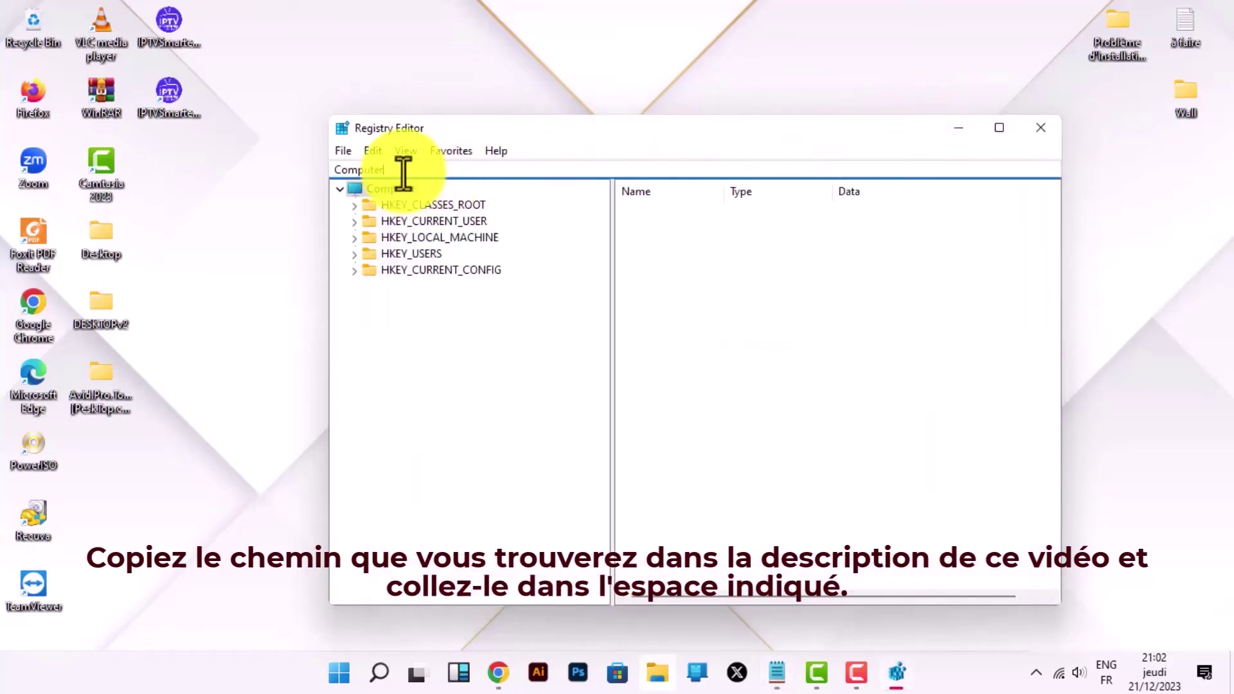
key(ctrl+v)
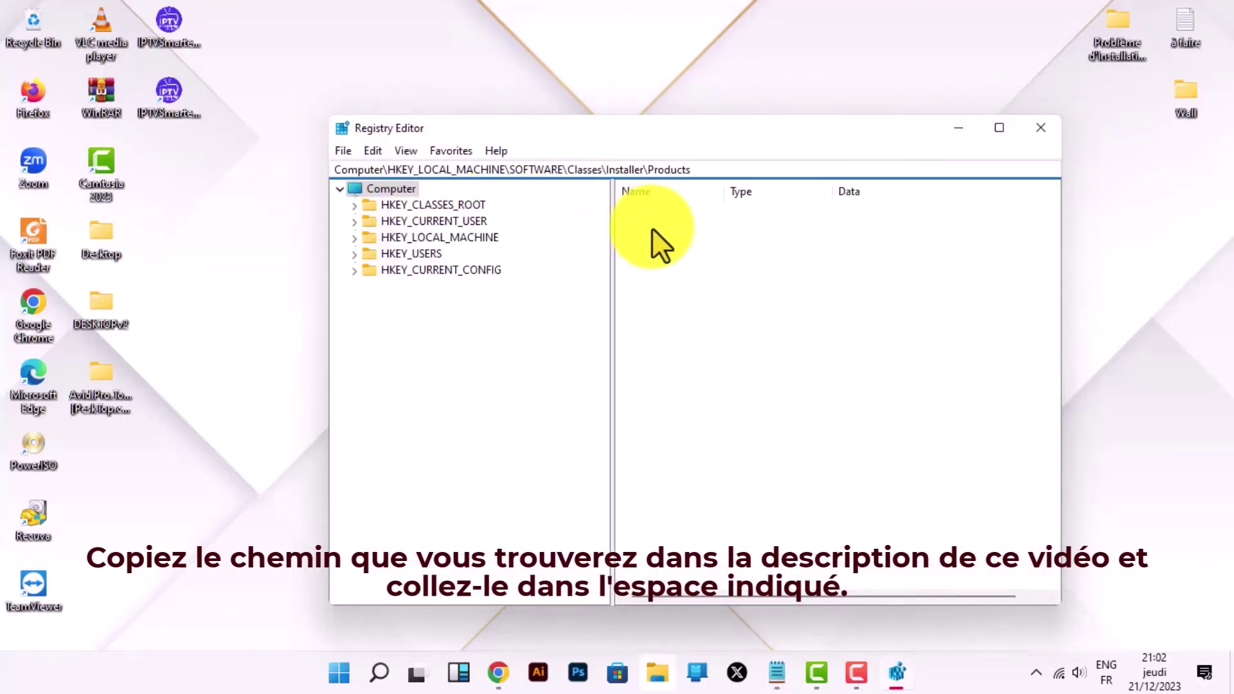
key(Return)
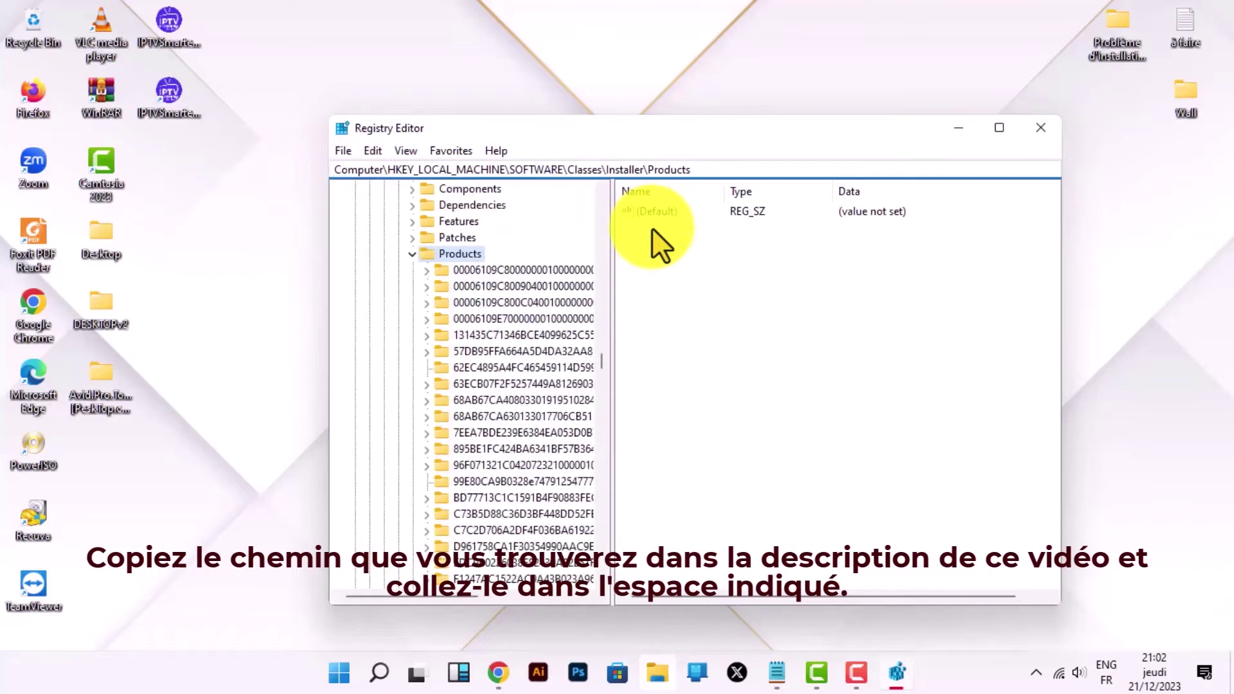
Step: Go through the subkeys of Products one by one, checking each ProductName value for Microsoft Visual C++
click(487, 269)
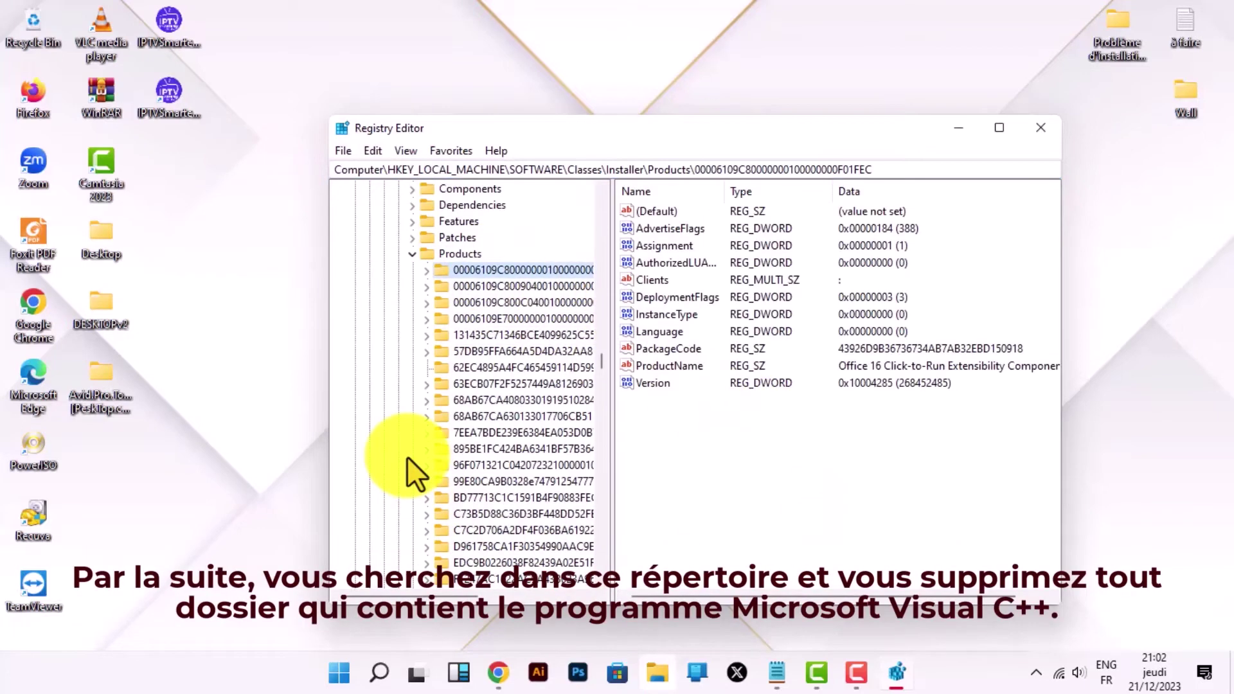
key(Down)
key(Down)
key(Down)
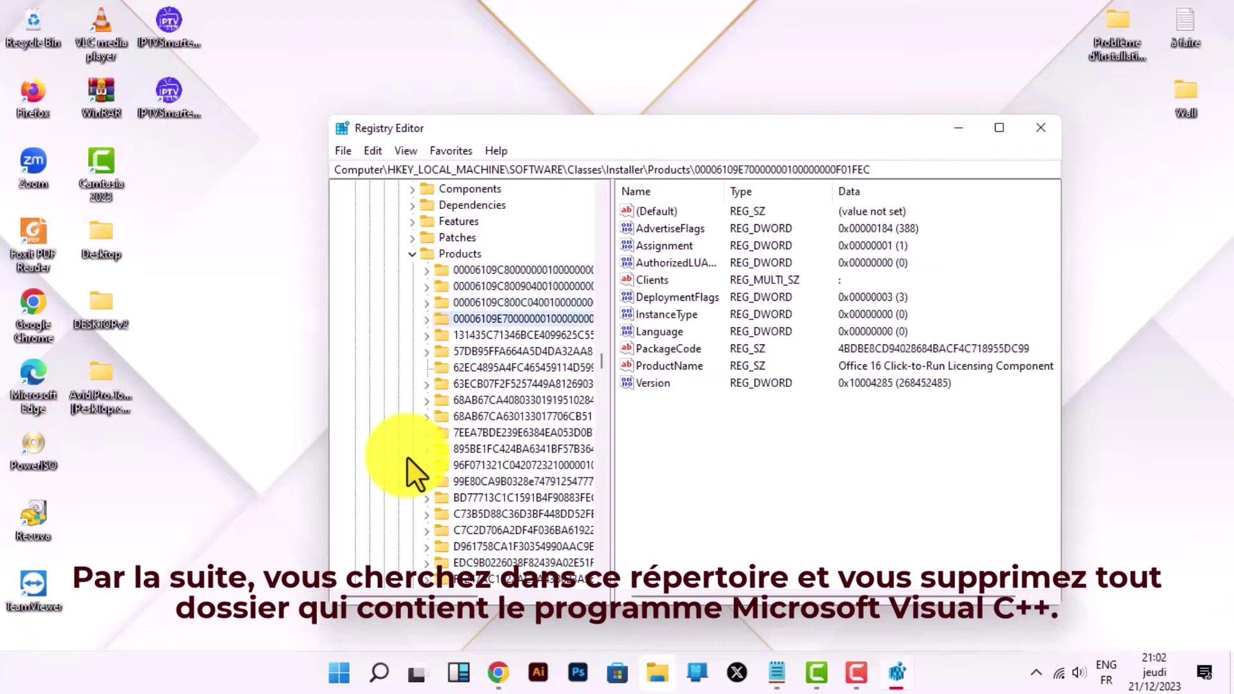
key(Down)
key(Down)
key(Down)
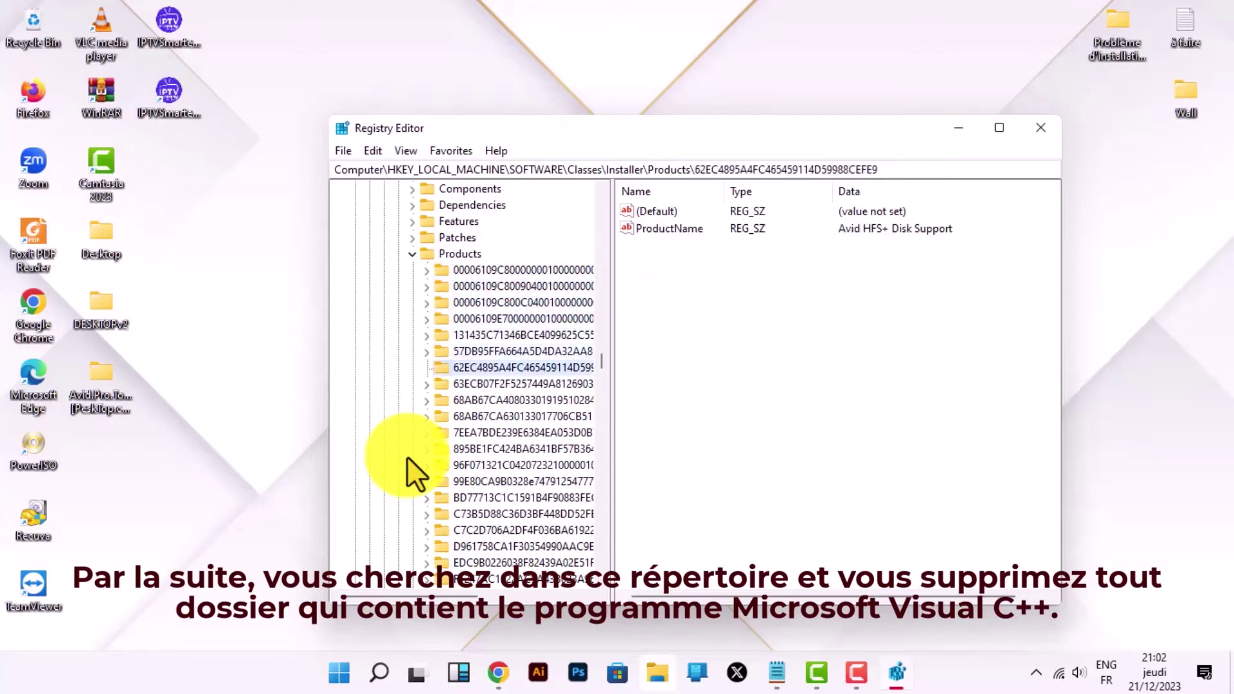
key(Down)
key(Down)
key(Down)
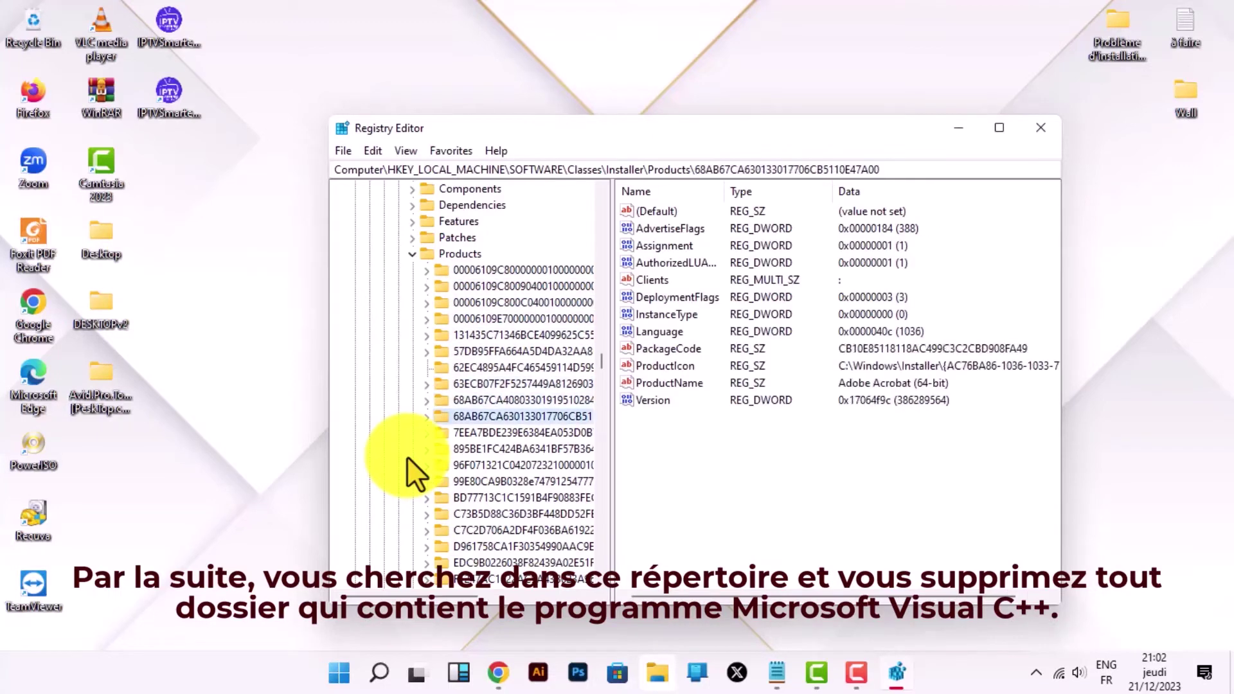
key(Down)
key(Down)
key(Down)
key(Down)
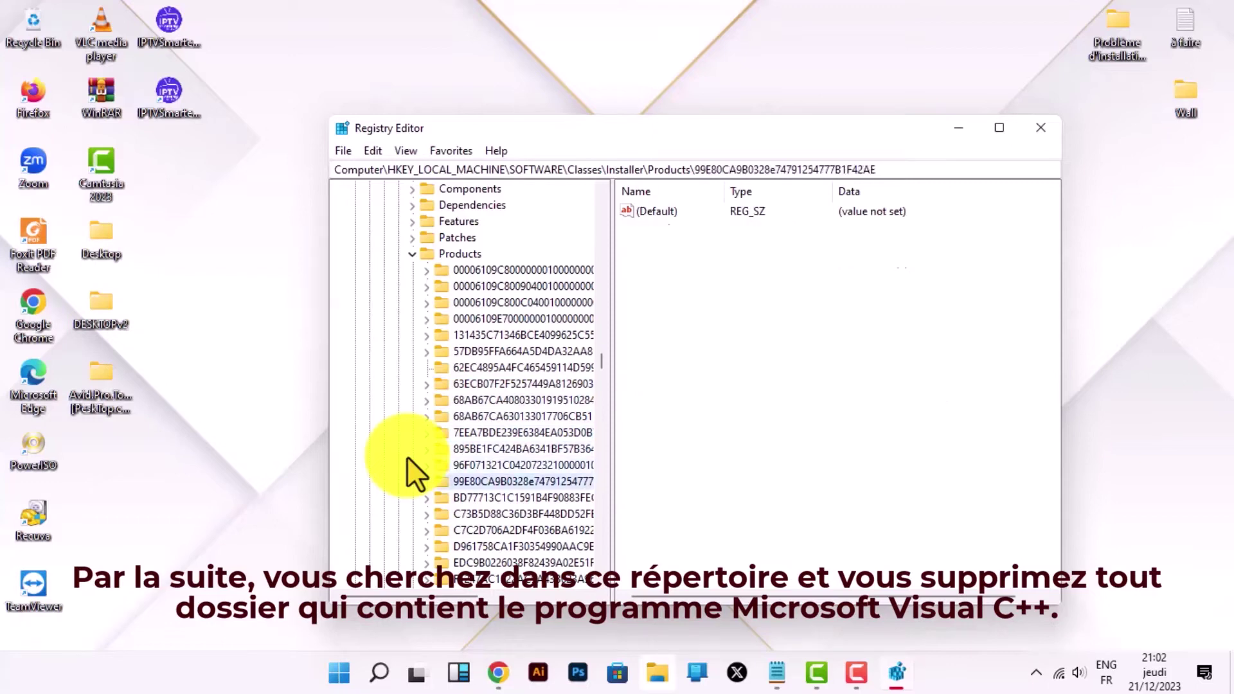
key(Down)
key(Down)
key(Up)
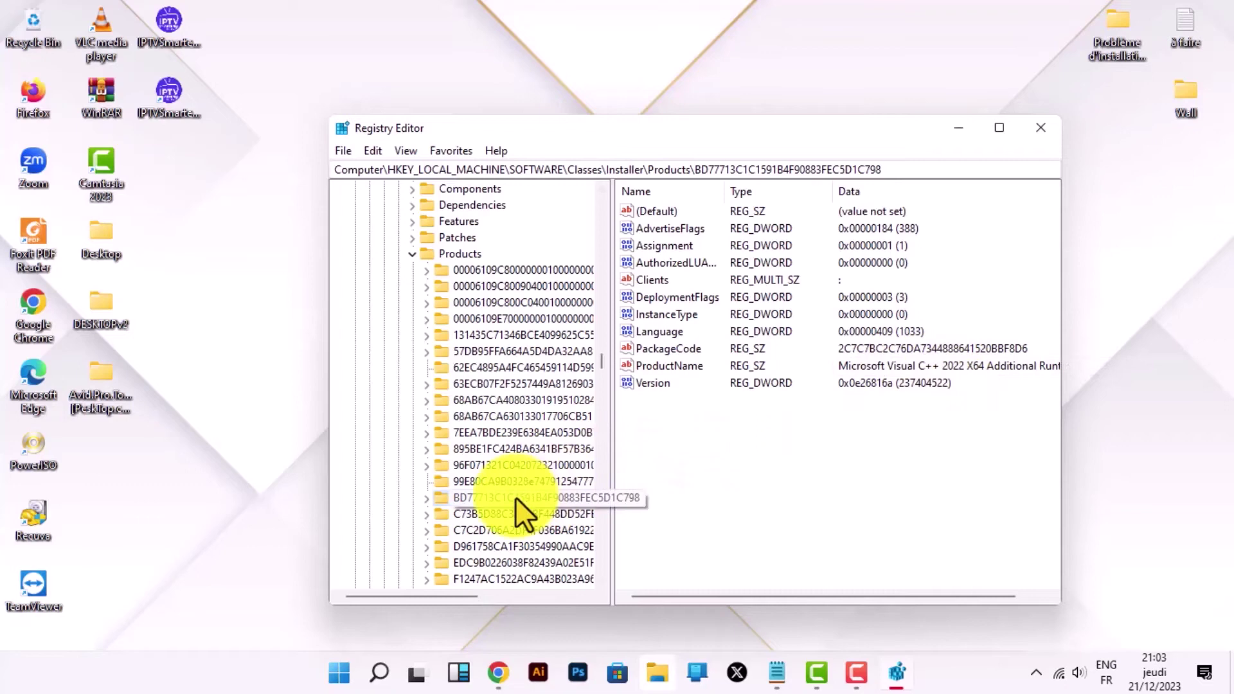
Step: Delete the Microsoft Visual C++ 2022 X64 Additional Runtime key BD77713C1C1591B4F90883FEC5D1C798 with all its subkeys
right_click(493, 497)
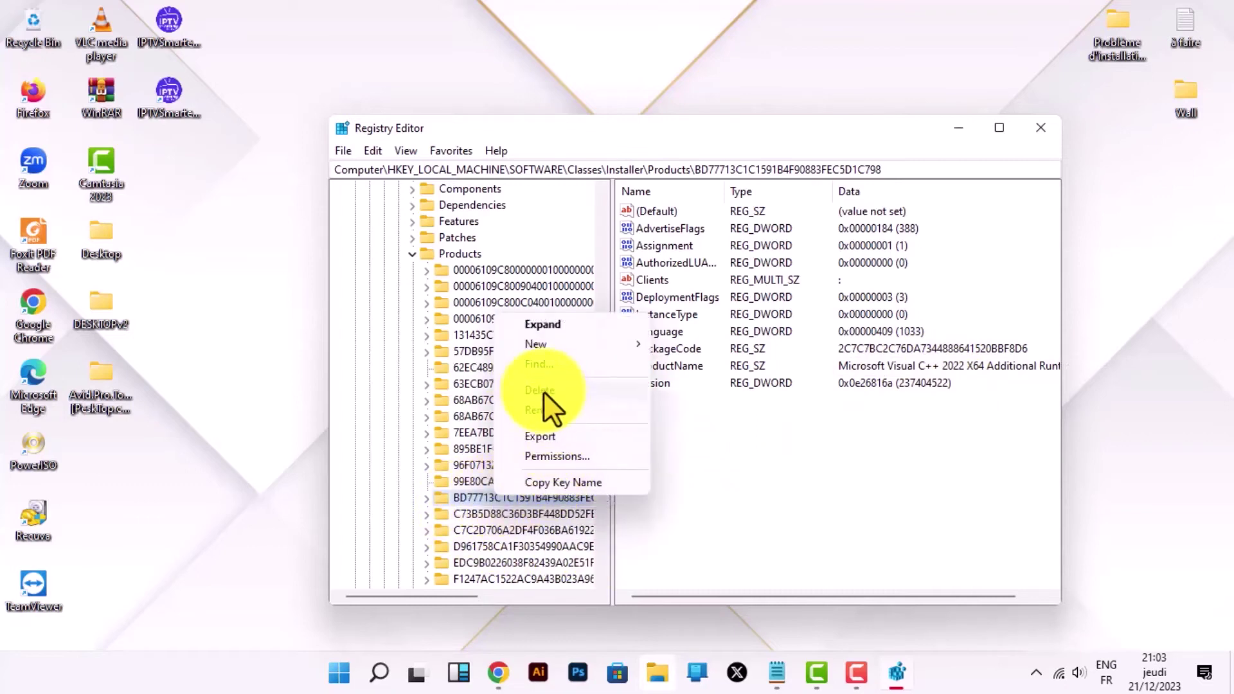
click(566, 392)
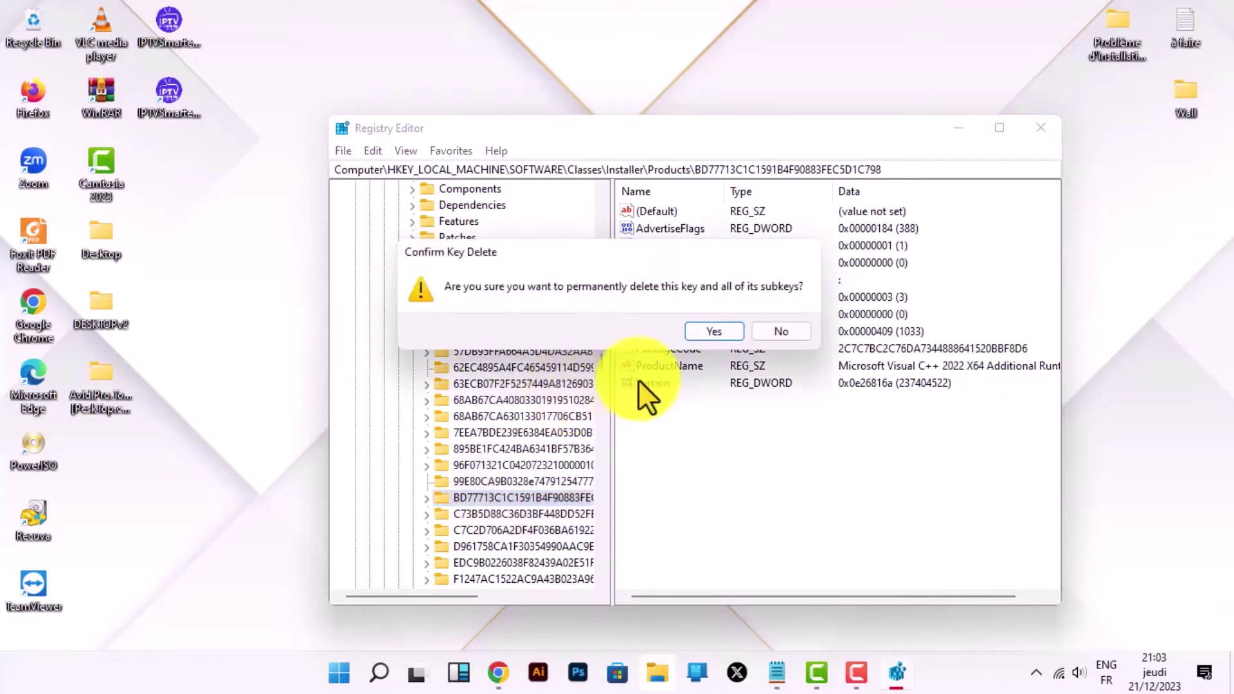
click(708, 333)
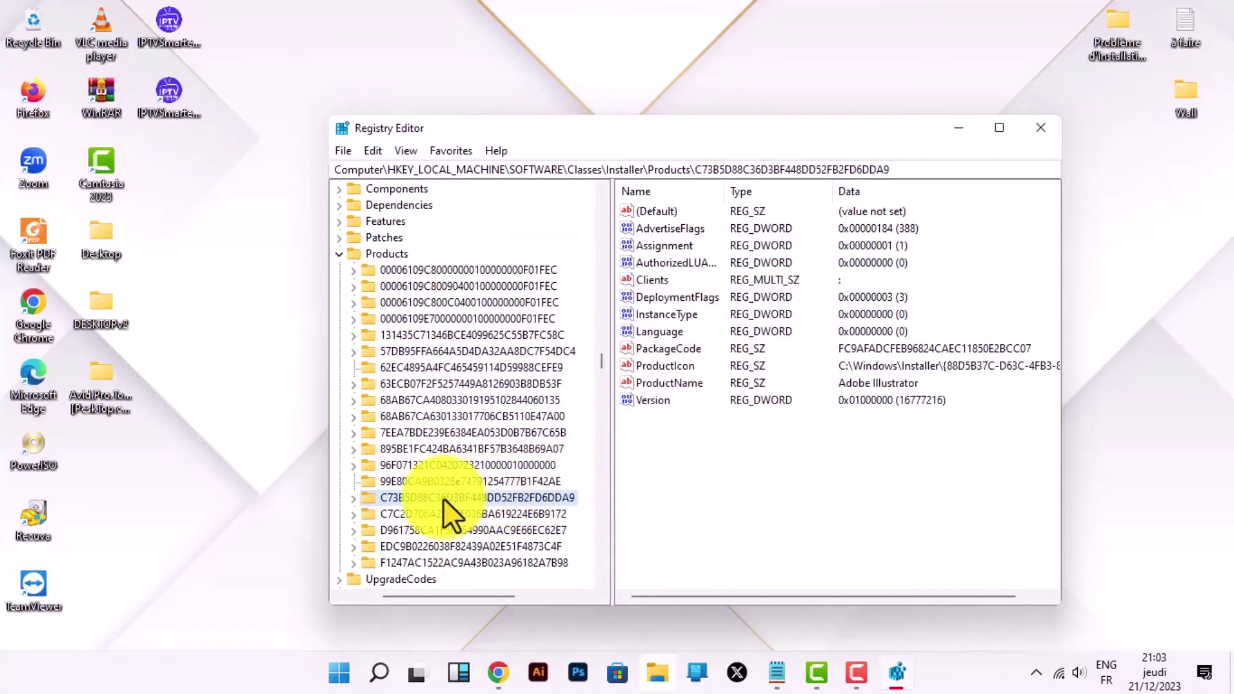
Step: Check the remaining Products subkeys and delete the Microsoft Visual C++ 2022 X64 Minimum Runtime key F1247AC1522AC9A43B023A96182A7B98 with all its subkeys
key(Down)
key(Down)
key(Down)
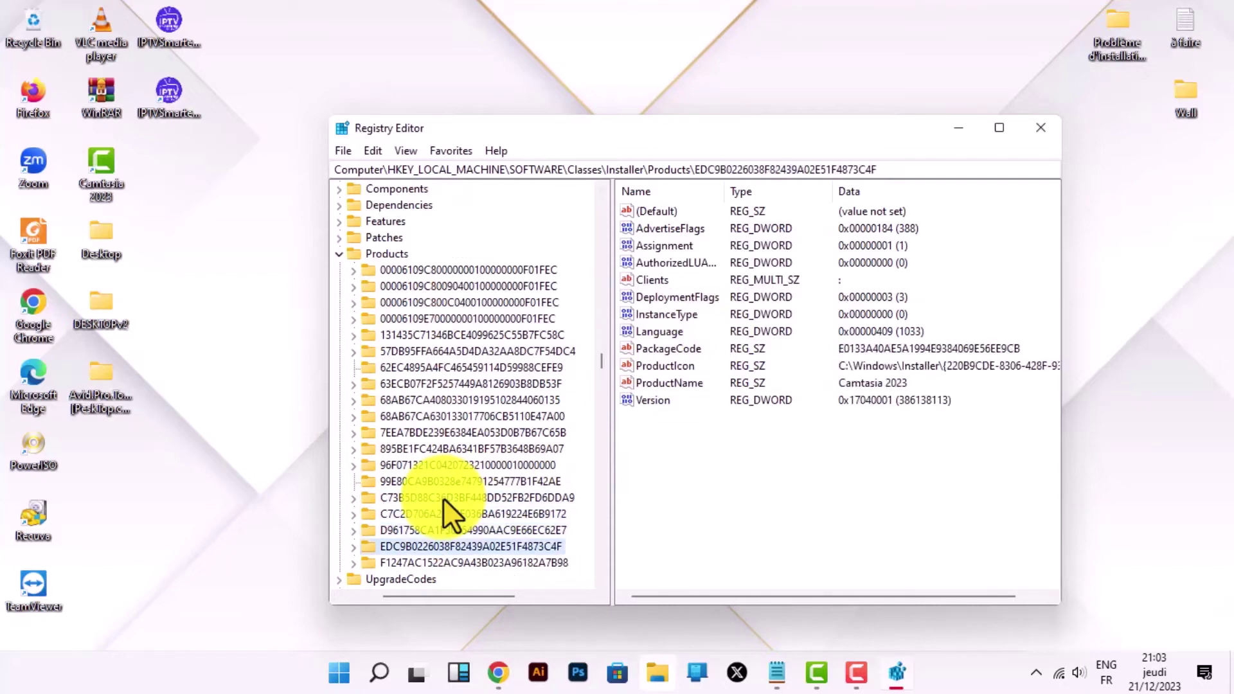
key(Down)
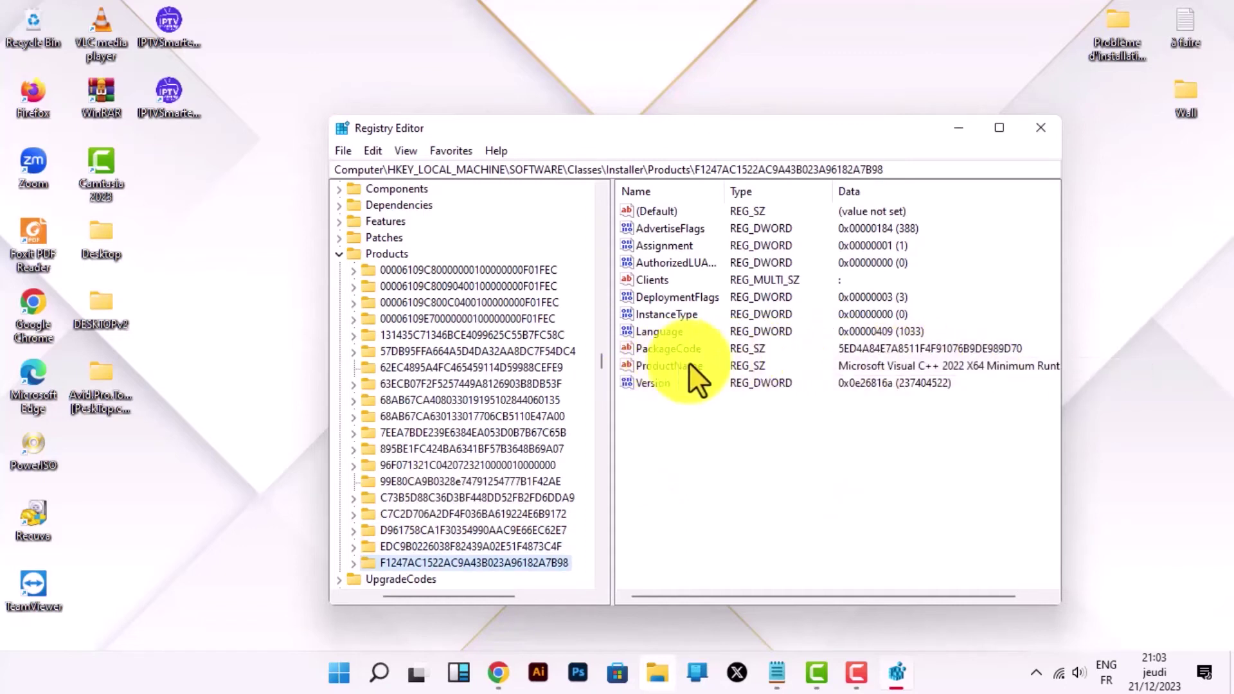
right_click(468, 562)
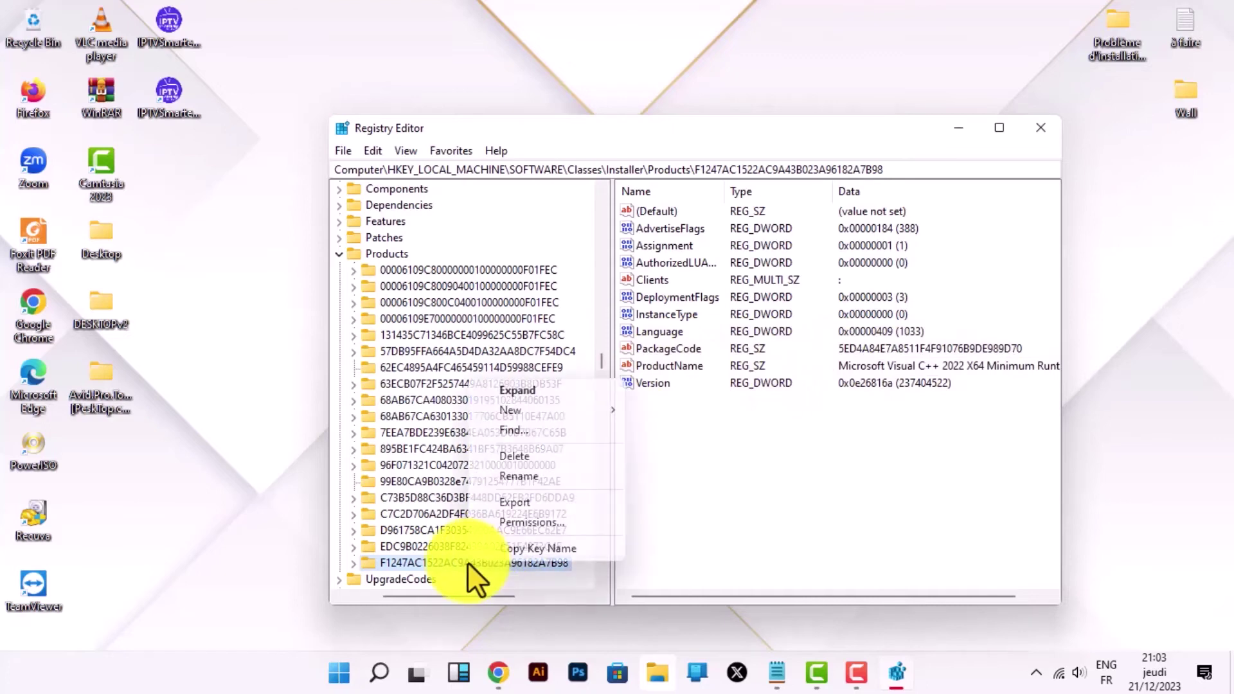
click(549, 457)
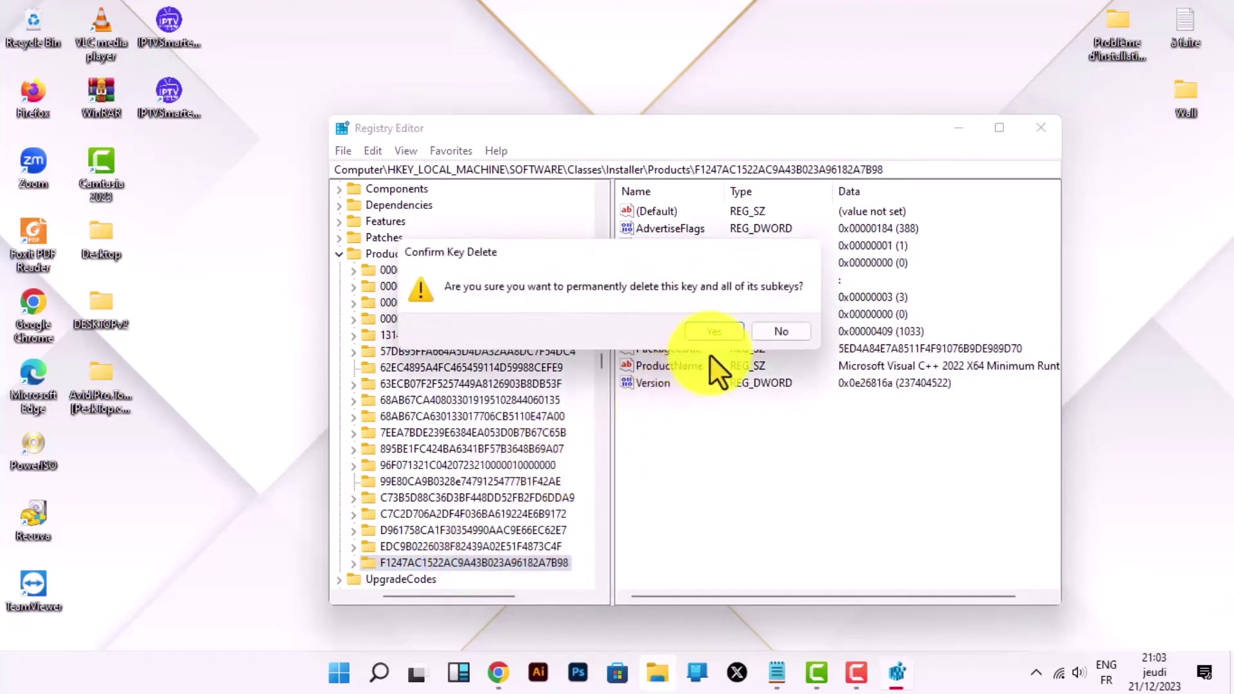
click(714, 332)
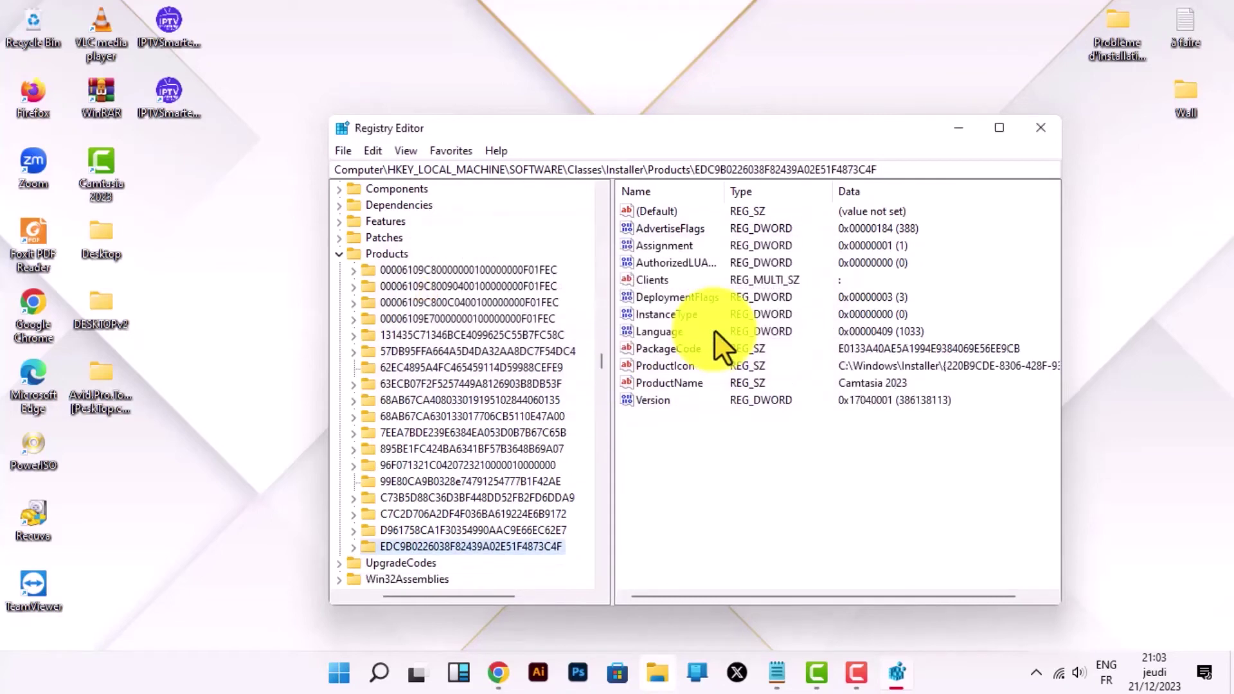
Step: Look over the key tree around Products once more, and close the Registry Editor
scroll(506, 491, down, 2)
scroll(519, 463, up, 8)
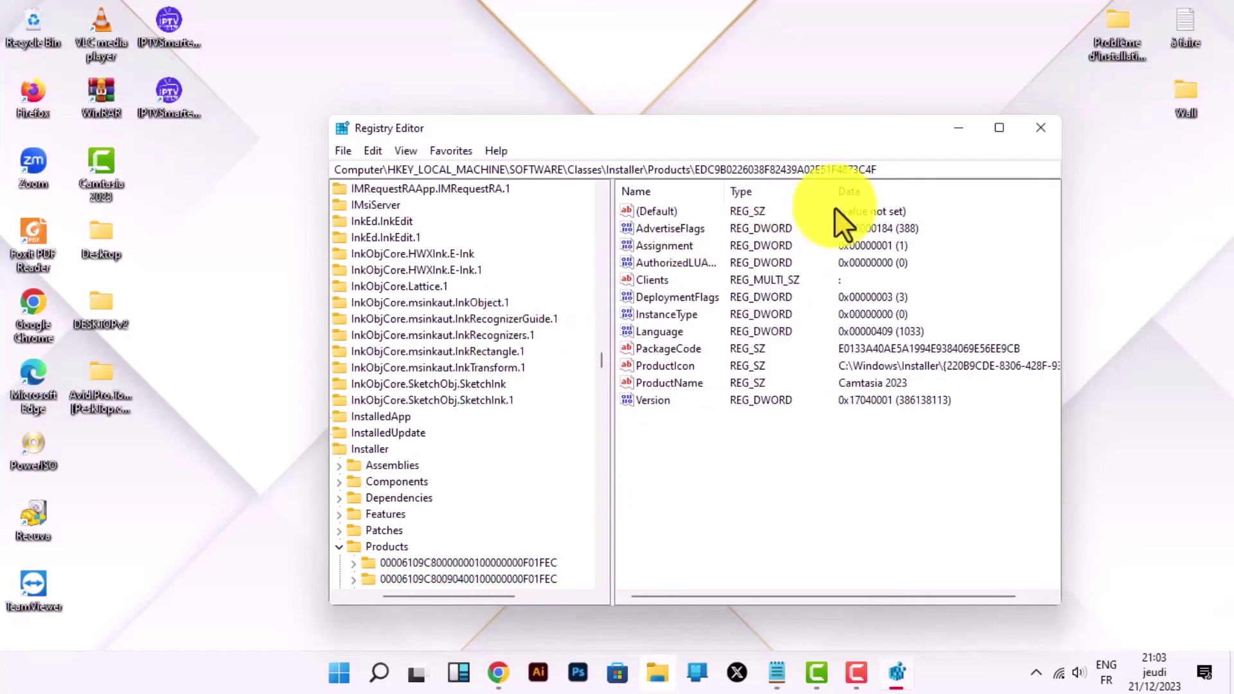
click(1041, 132)
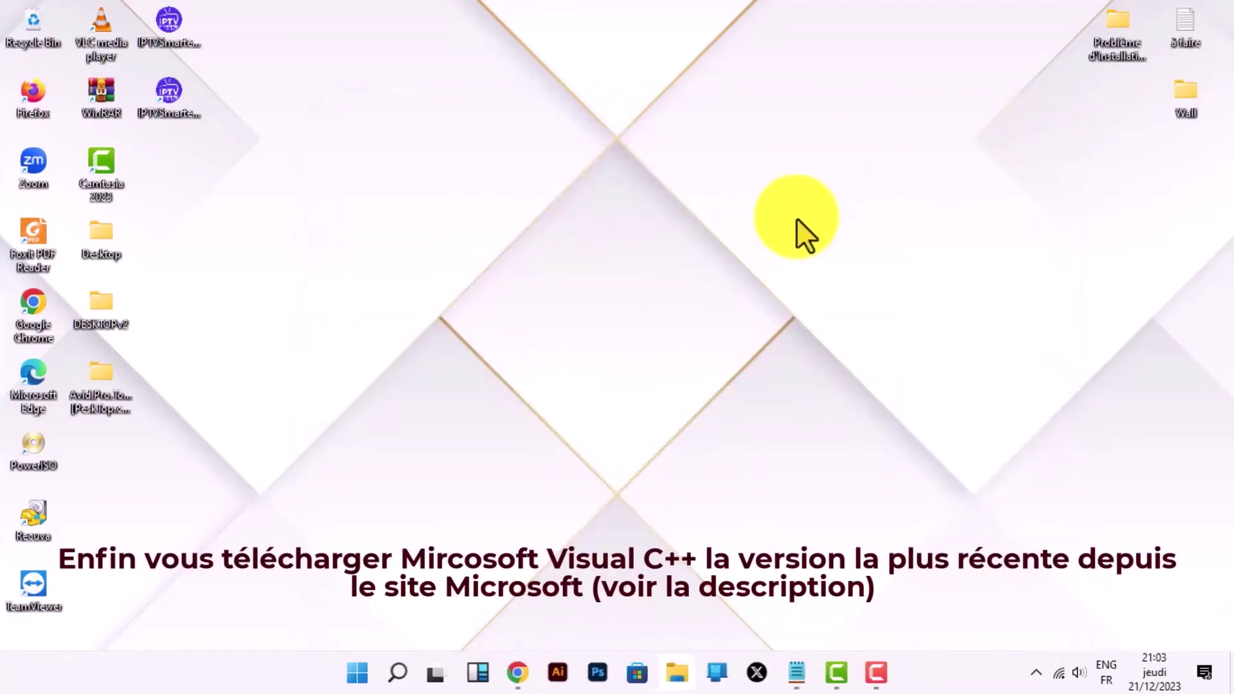
right_click(631, 238)
click(683, 289)
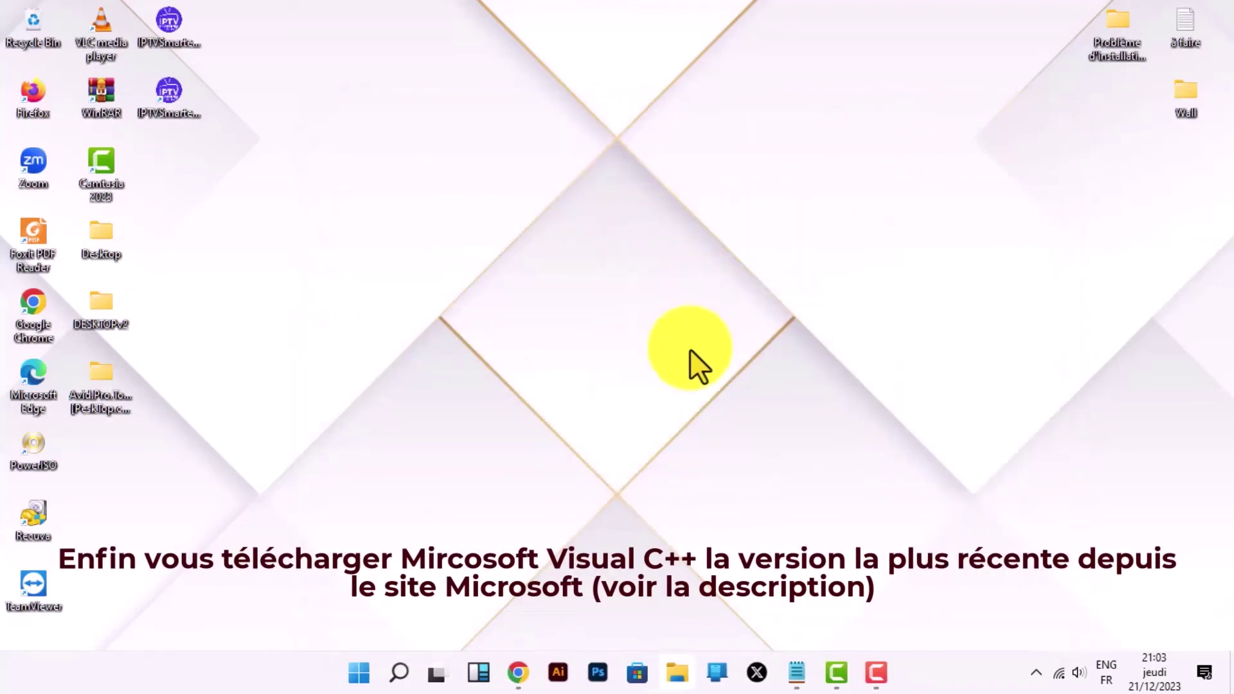
Step: Switch to Chrome and highlight the Microsoft Learn page's address and the X86 and X64 entries in the Visual C++ download table
click(528, 672)
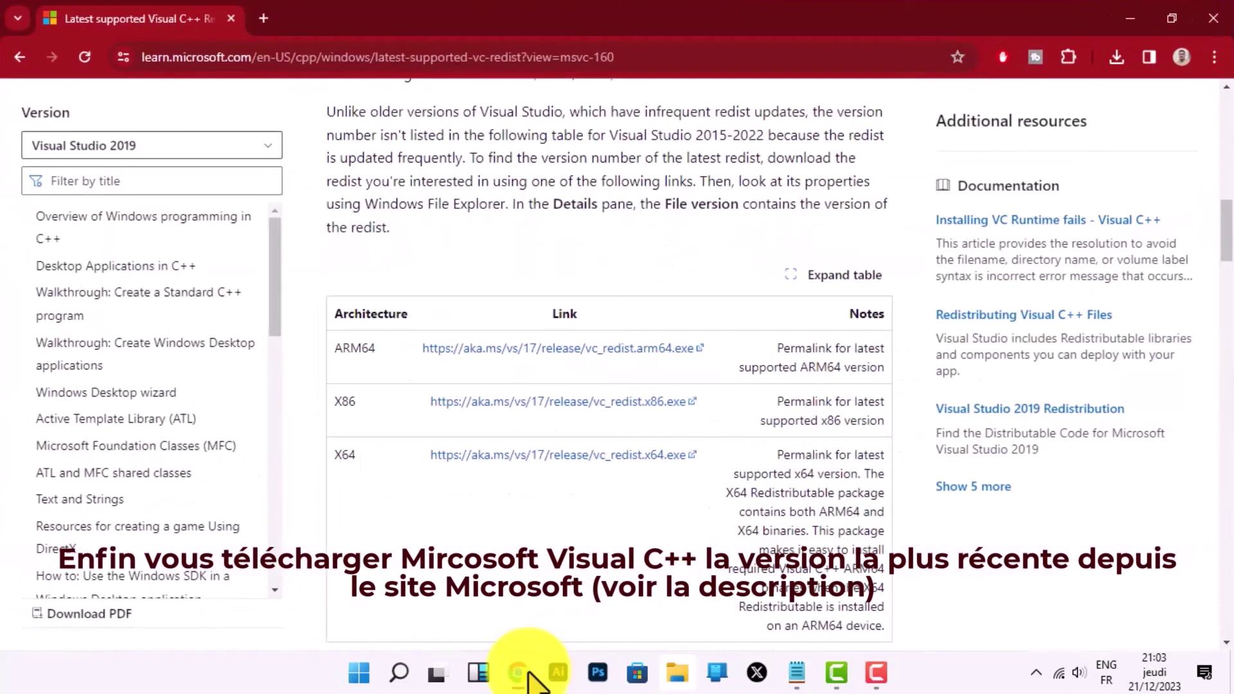
click(367, 56)
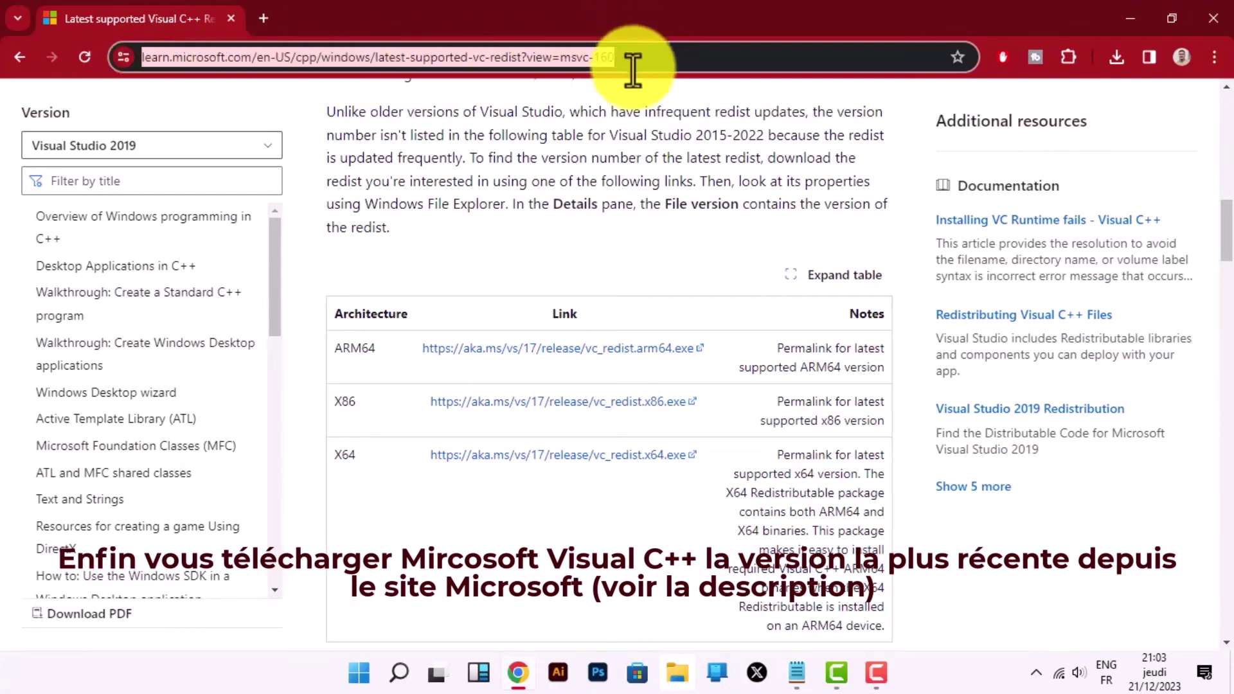
drag(335, 402, 358, 403)
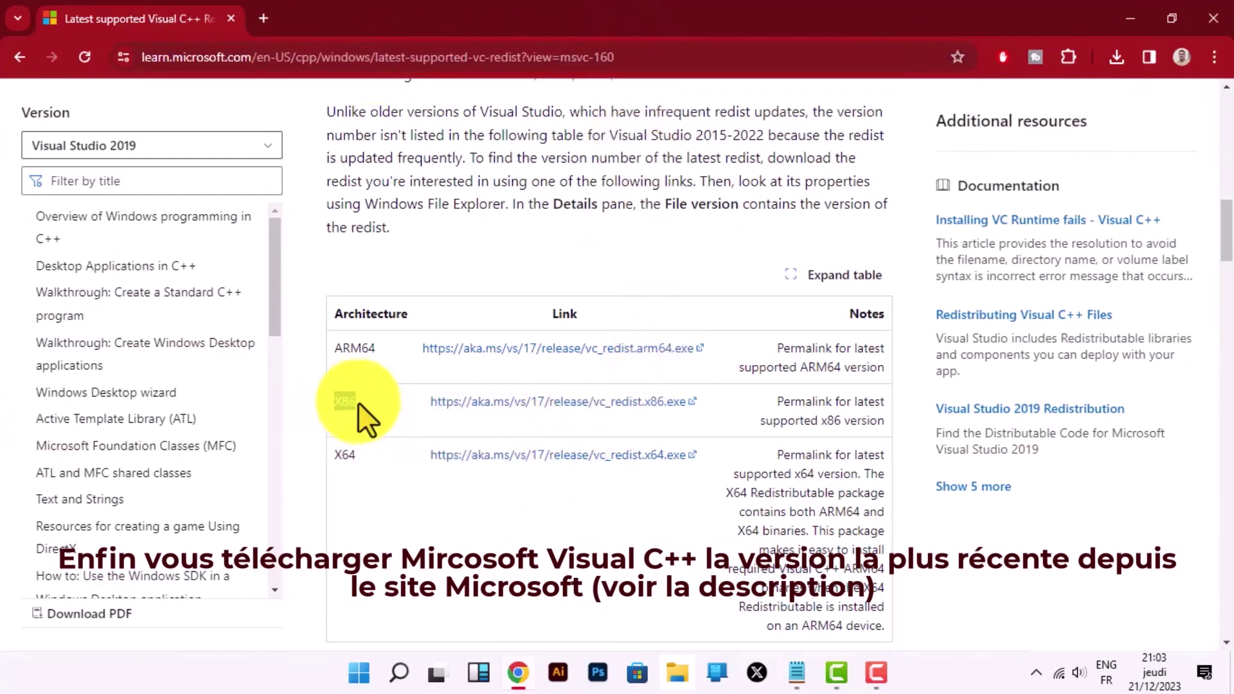
drag(336, 456, 360, 456)
click(389, 473)
Step: Download the X64 Visual C++ redistributable to the Desktop as VC_redist.x64, and minimize the browser
click(539, 453)
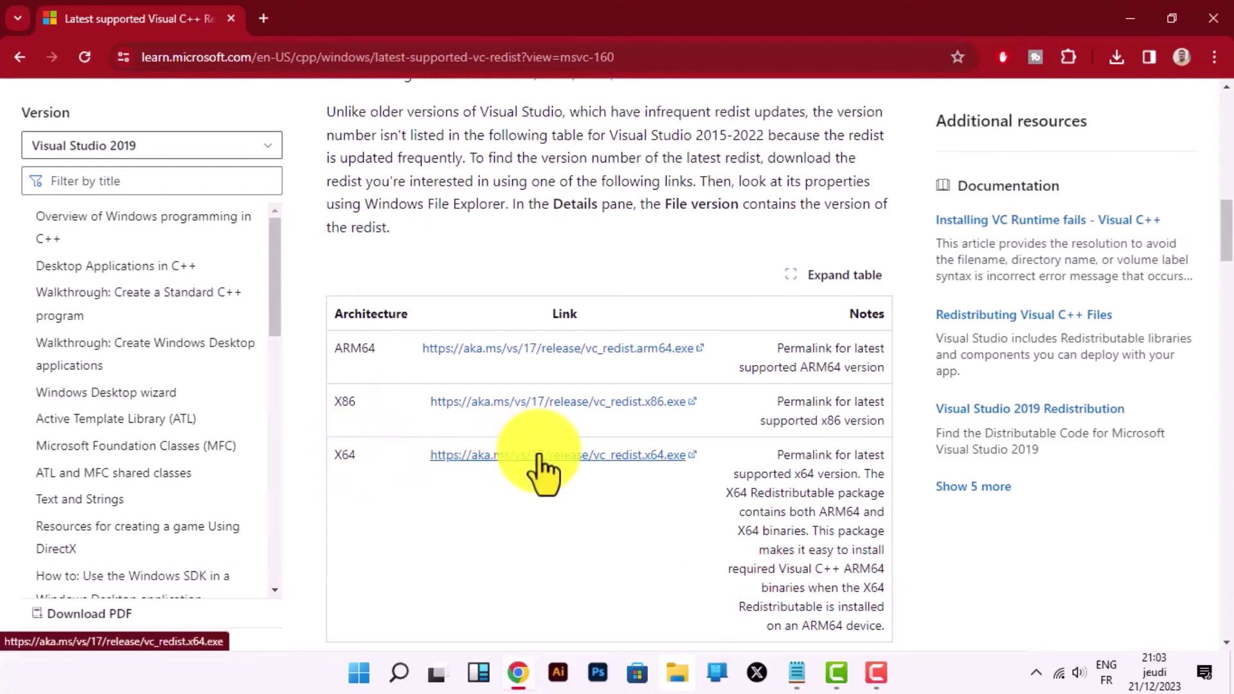
click(243, 290)
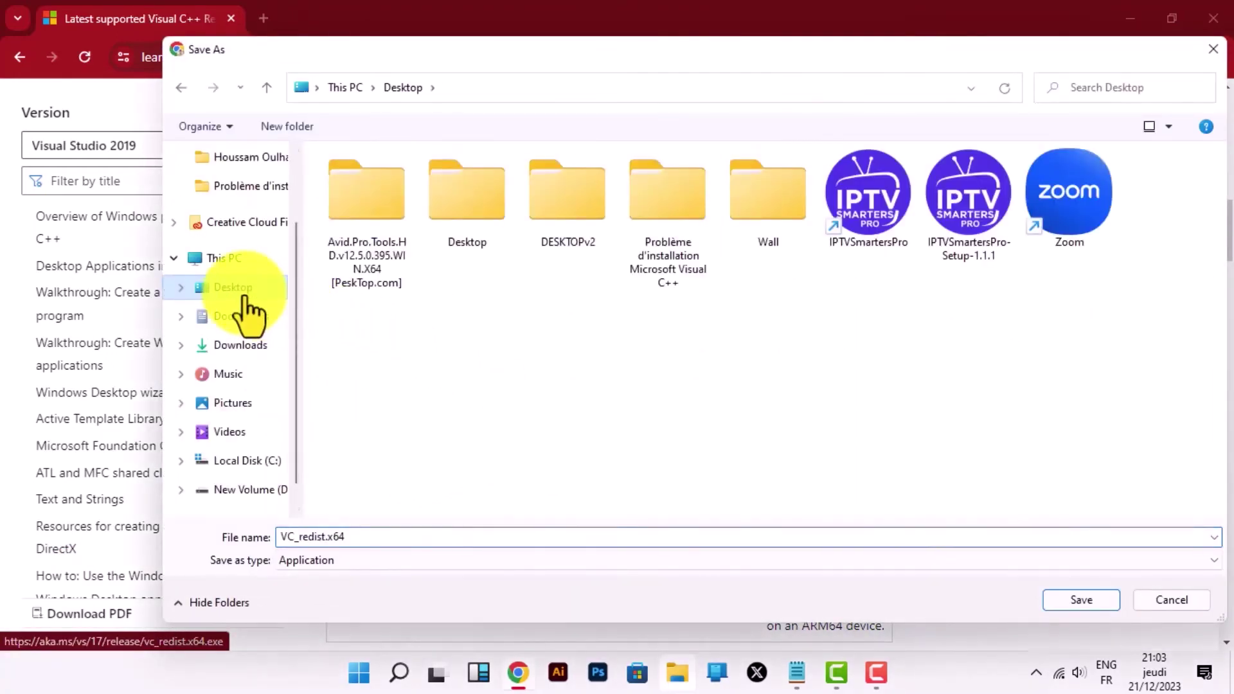
click(1064, 598)
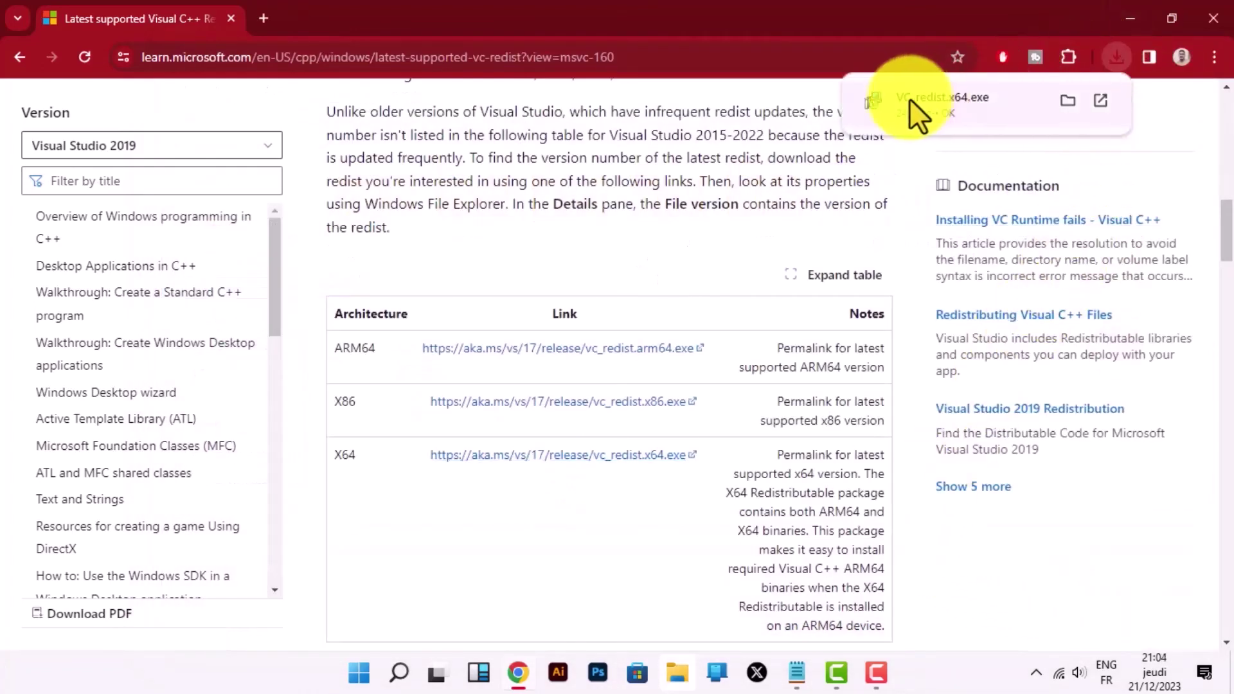
click(1130, 18)
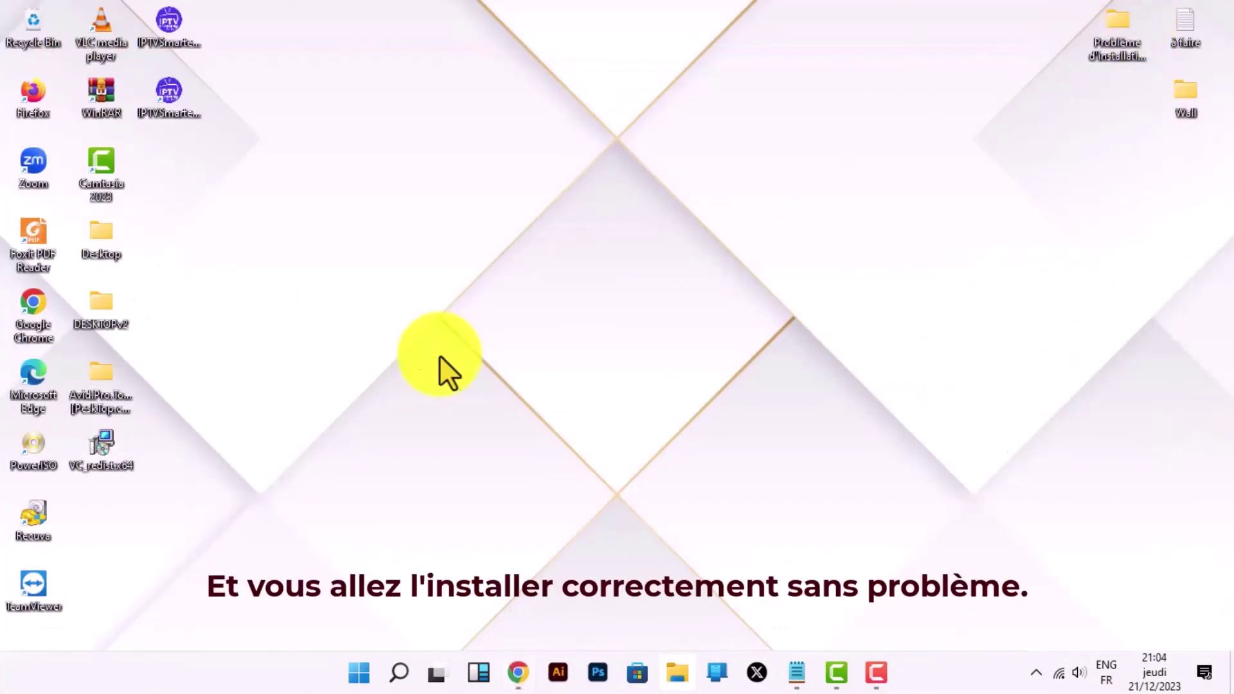
Step: Run VC_redist.x64 from the desktop, accept the licence terms, install Microsoft Visual C++ 2015-2022 Redistributable (x64), and close the installer
double_click(97, 450)
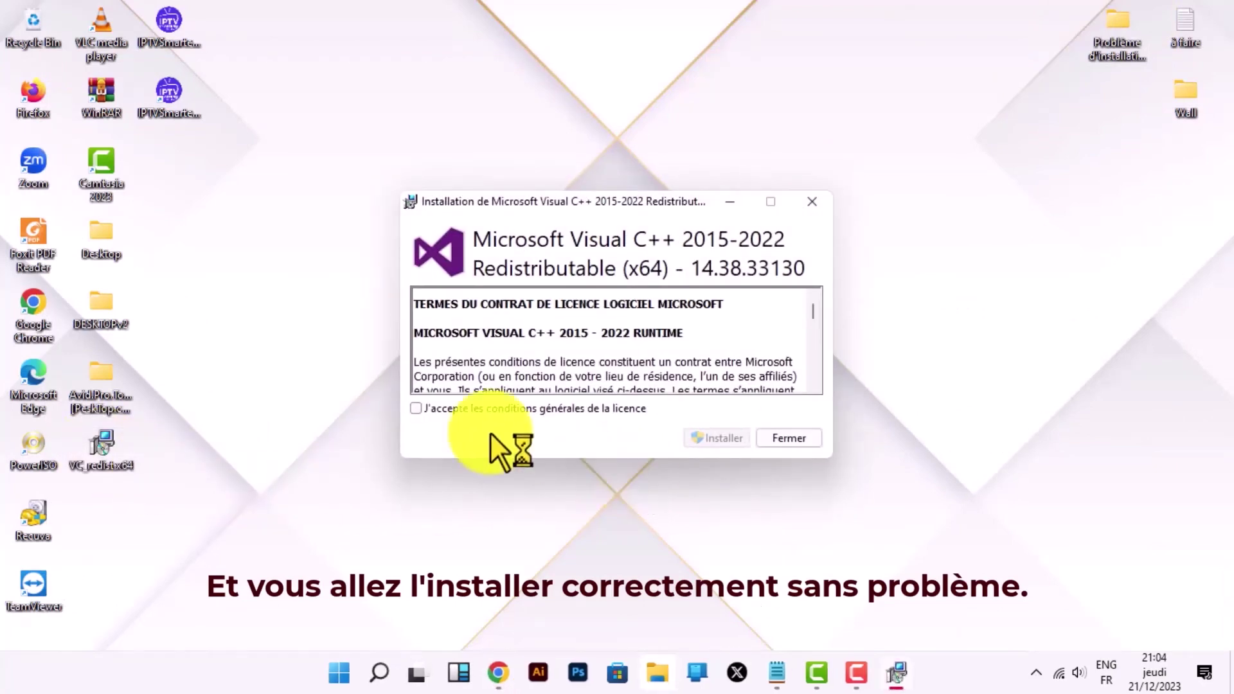
click(415, 408)
click(694, 436)
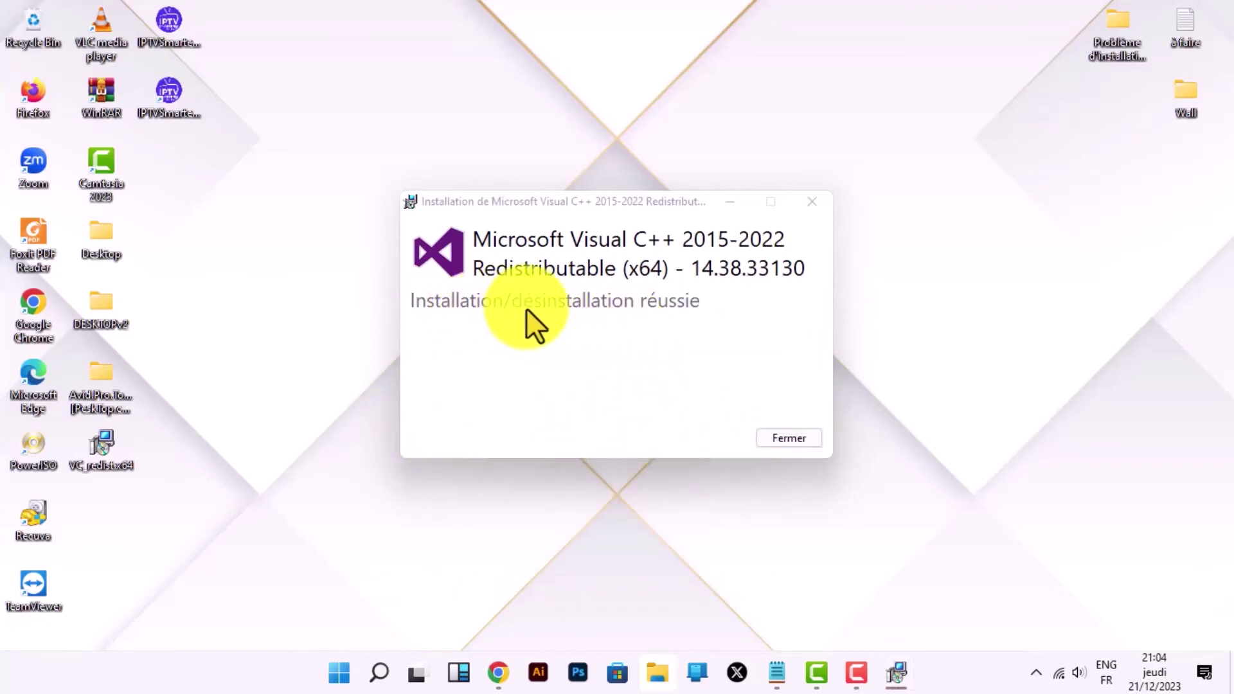
click(796, 442)
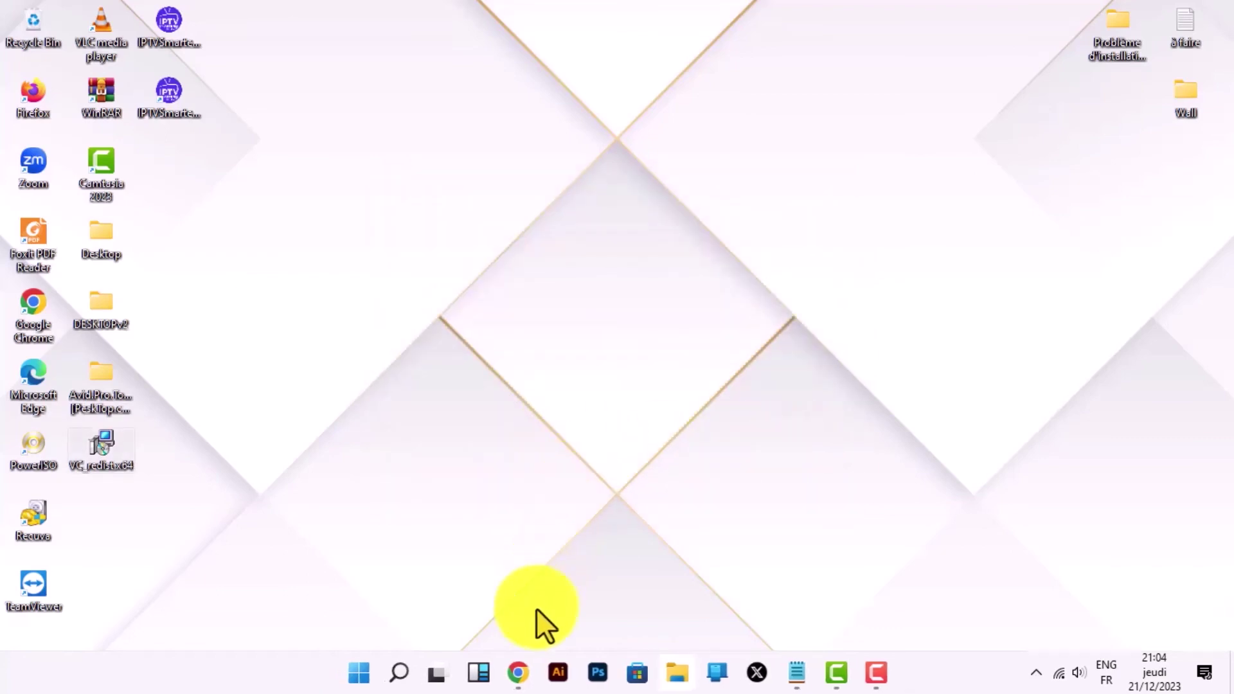